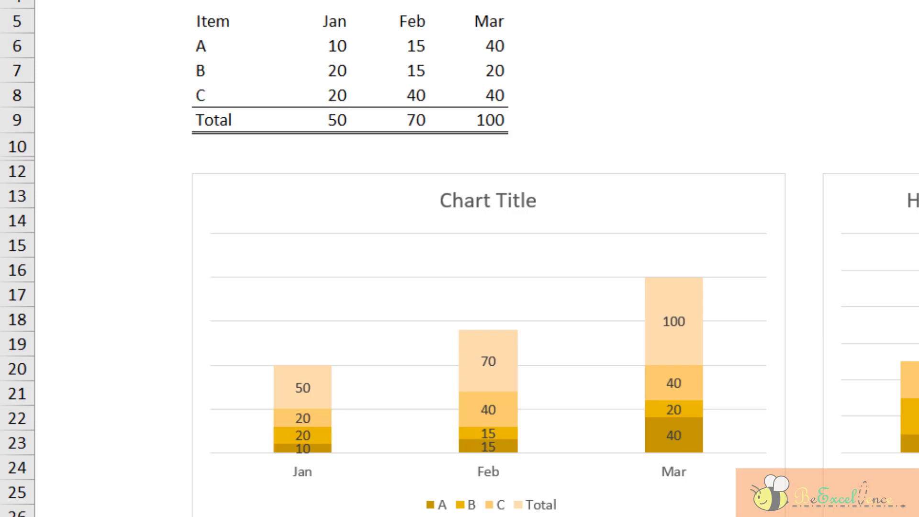
Shrink the data range of the chart titled "Chart Title" on the Result sheet to exclude the Total row.
click(747, 505)
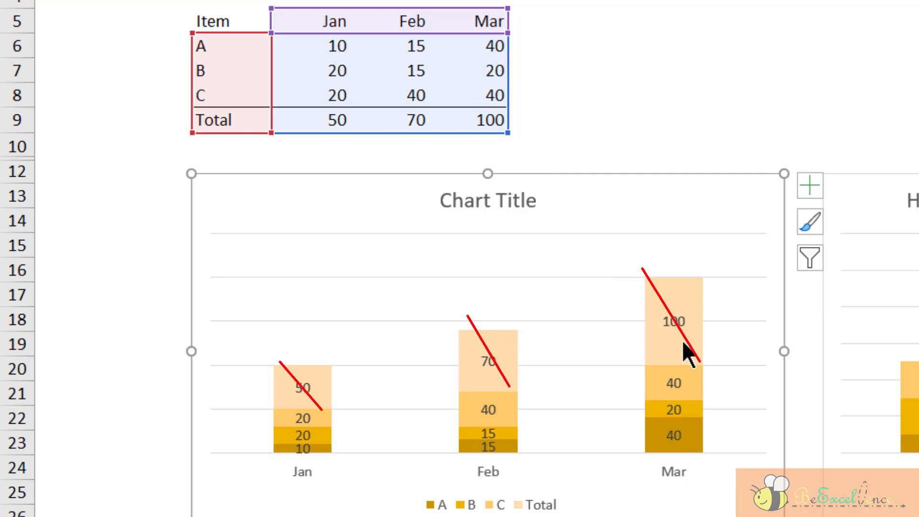
mouse_move(682, 341)
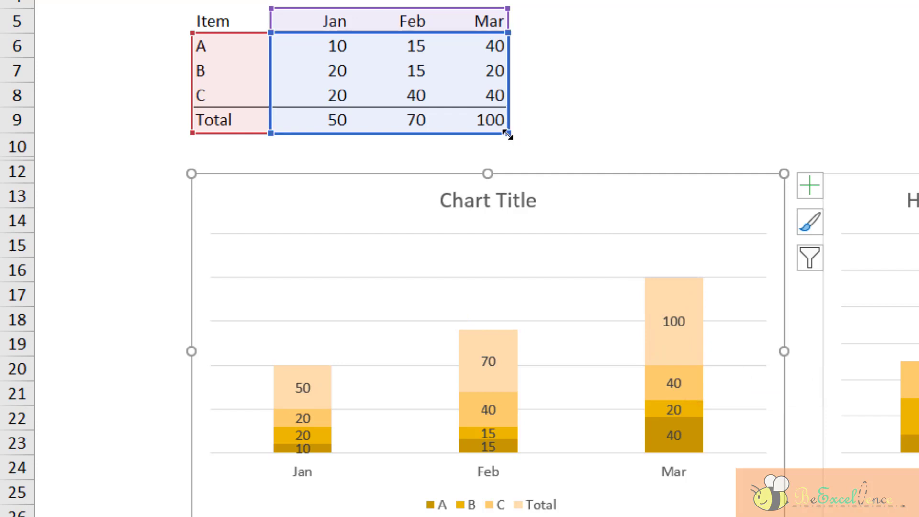
drag(507, 134, 506, 112)
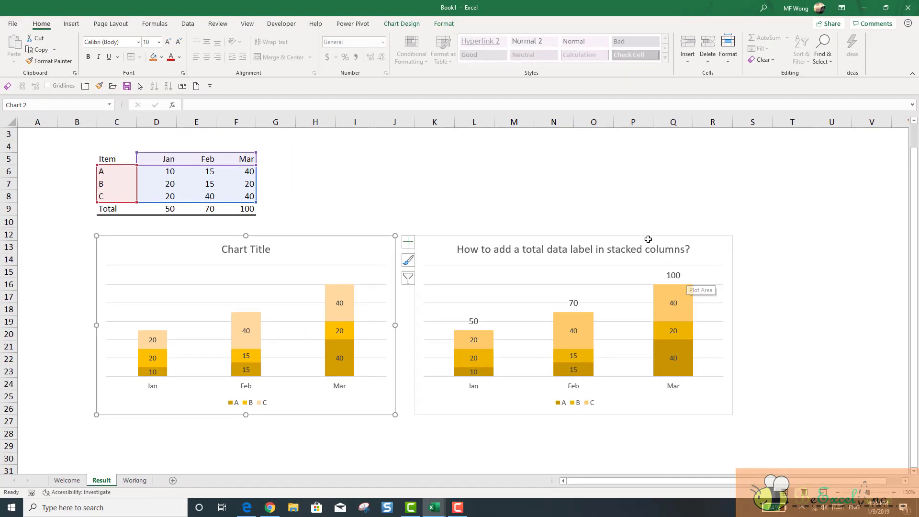
In the Result sheet's table, set item B's Mar value to 40 and item A's Jan value to 20.
click(600, 194)
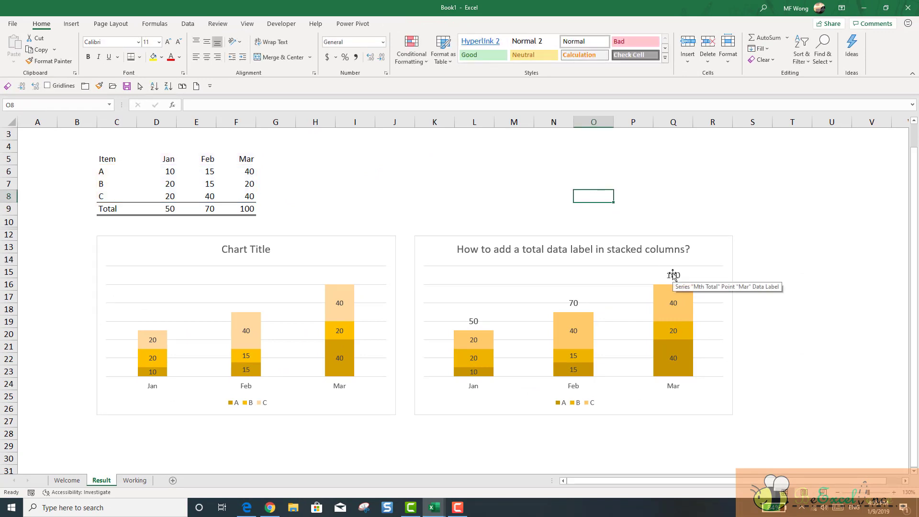
click(254, 185)
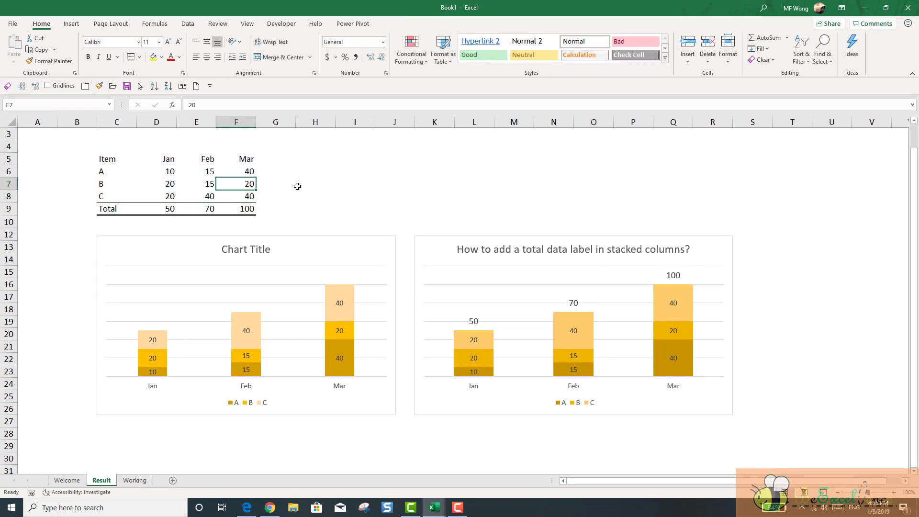
text(4)
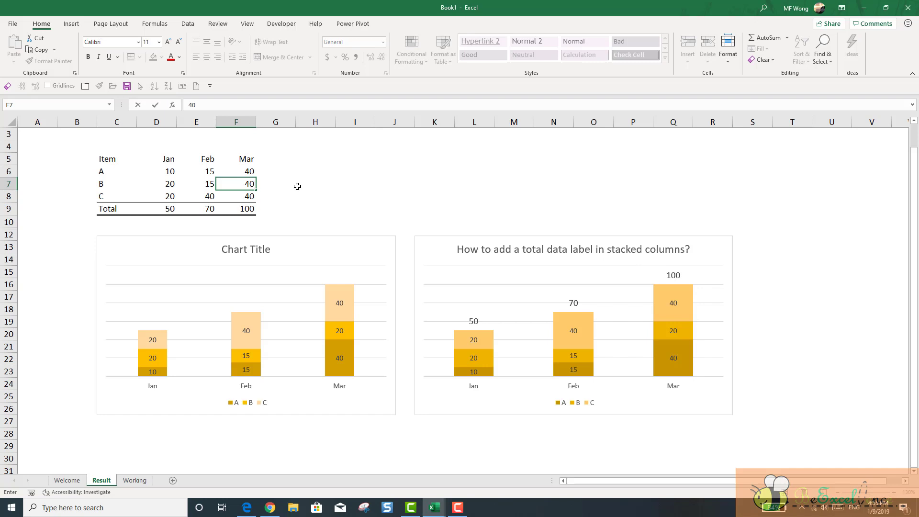
key(Return)
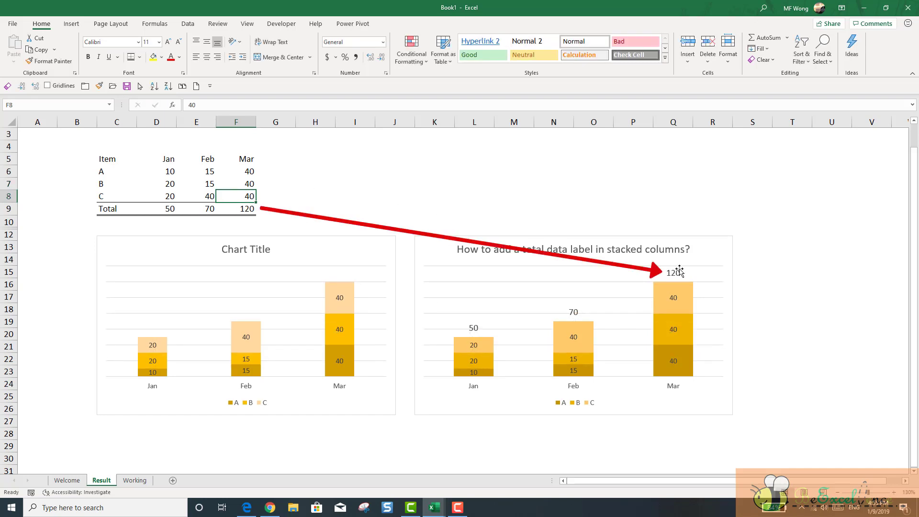
click(170, 173)
text(2)
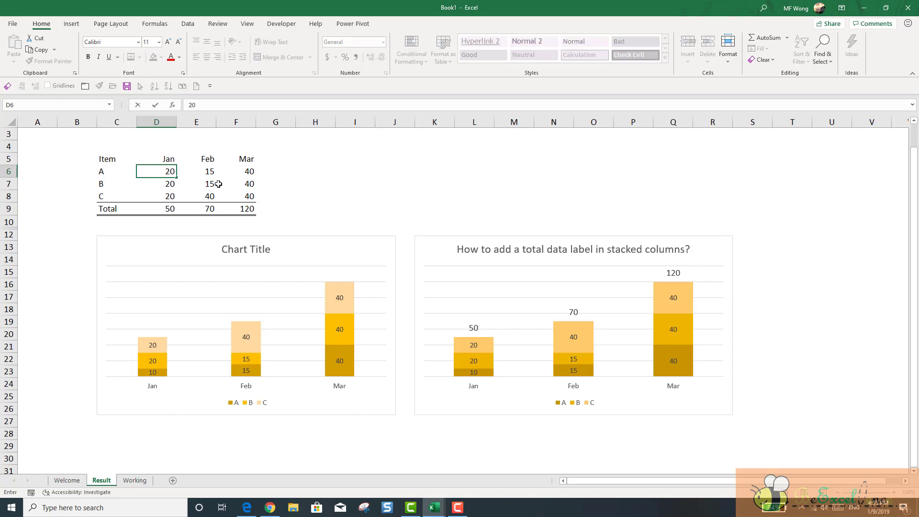
text(0)
key(Return)
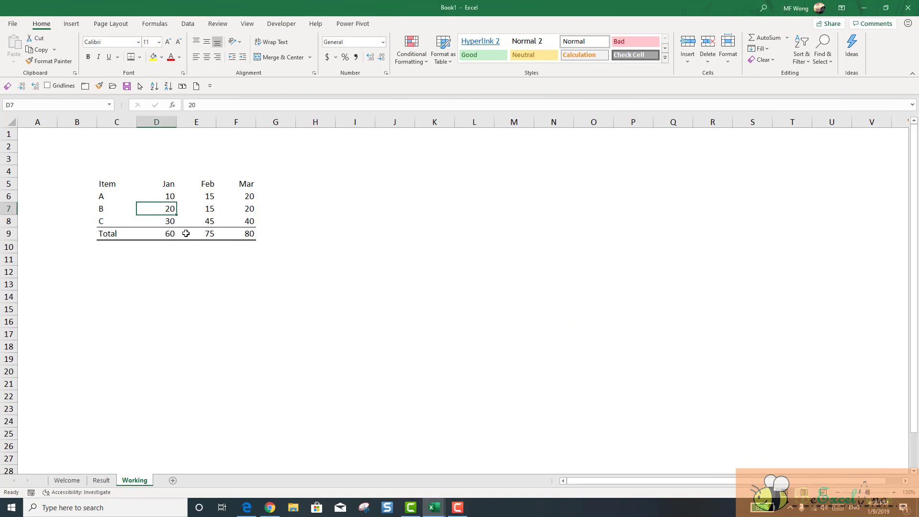
On the Working sheet, insert a 2-D stacked column chart from C5:F9 and switch its rows and columns.
drag(113, 184, 247, 235)
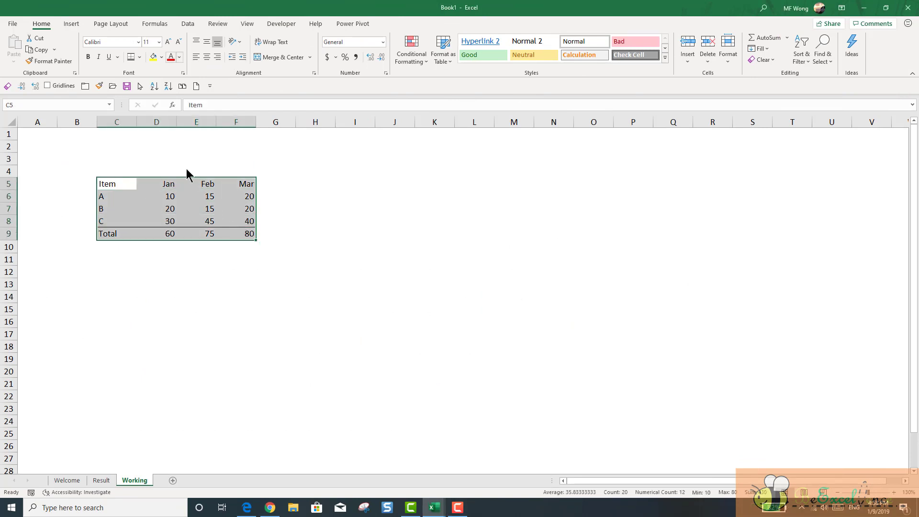
click(72, 25)
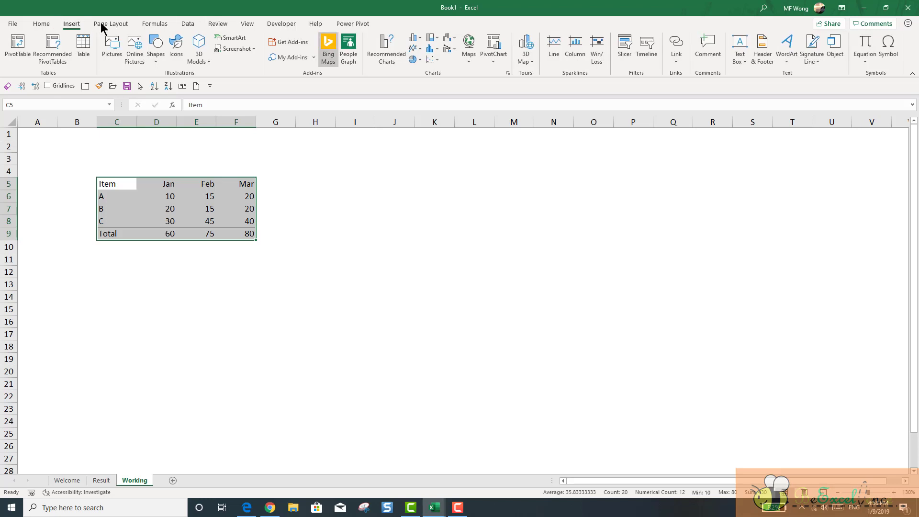
click(421, 38)
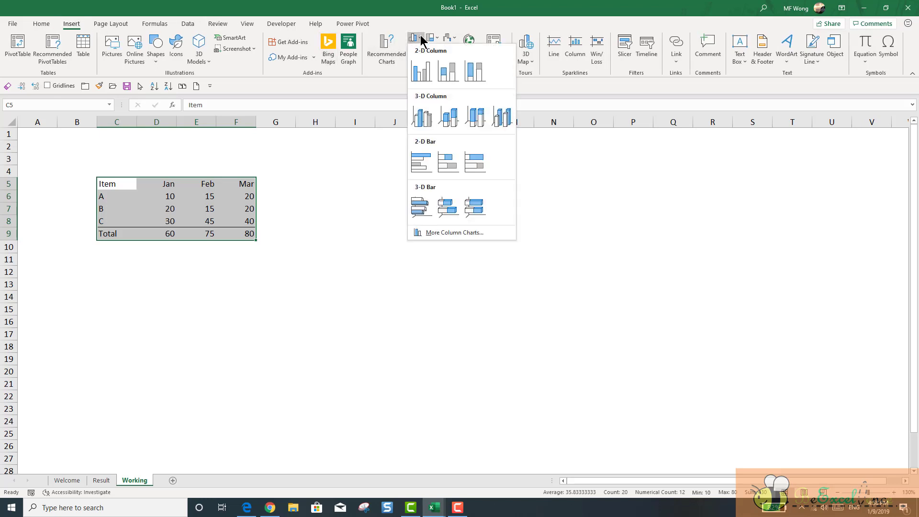
click(448, 70)
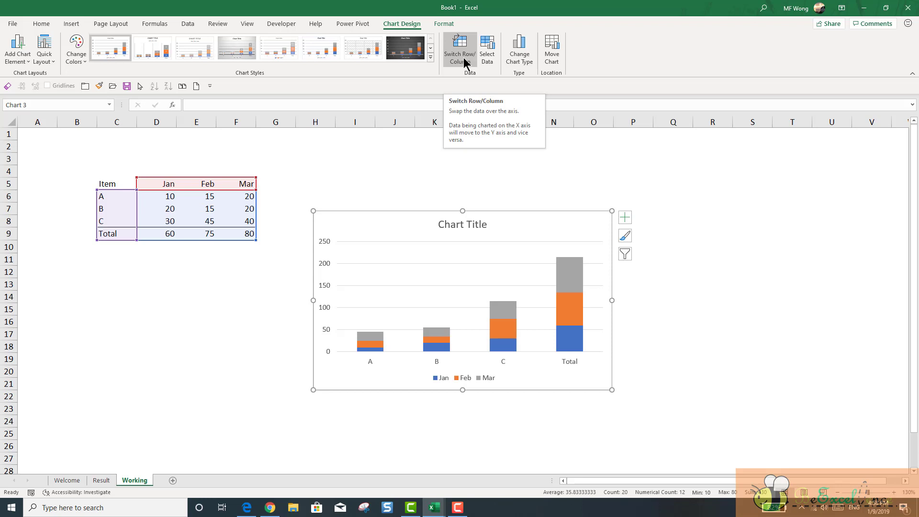
click(460, 53)
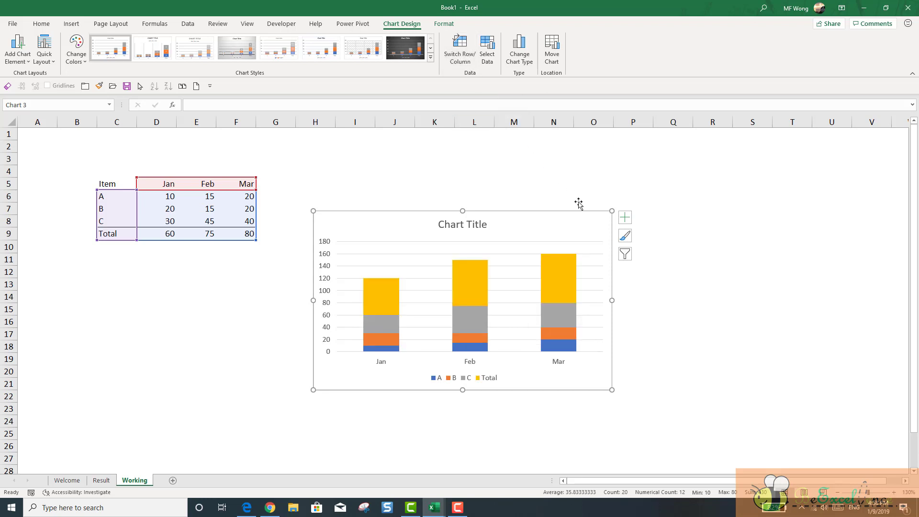
Place the new chart below the table and add data labels to all of its series.
drag(566, 215, 365, 259)
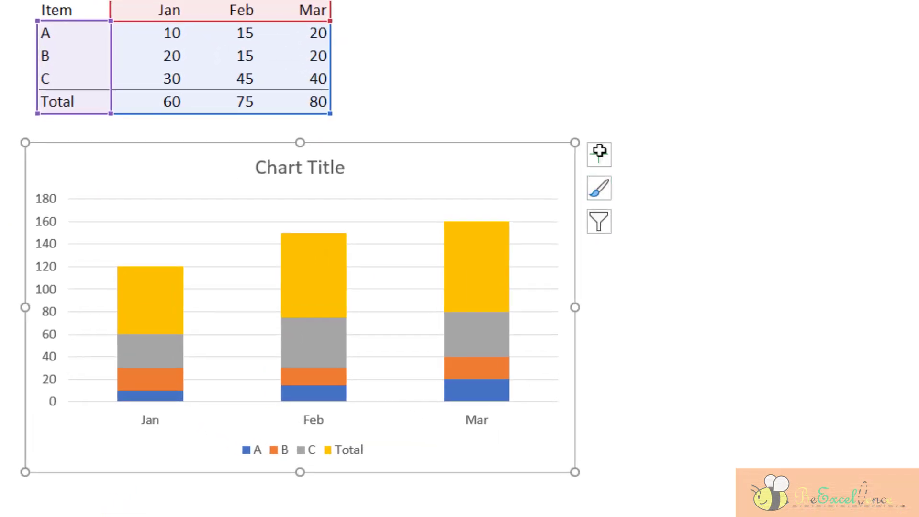
click(599, 152)
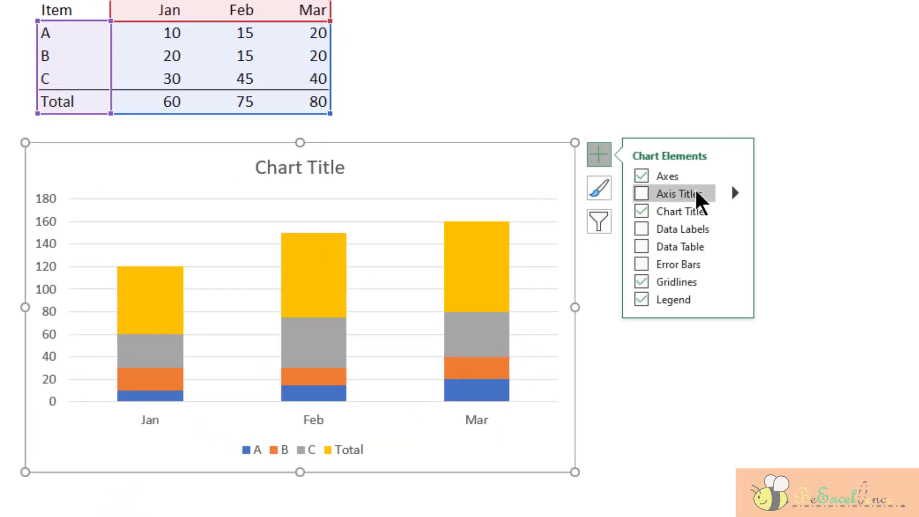
click(700, 228)
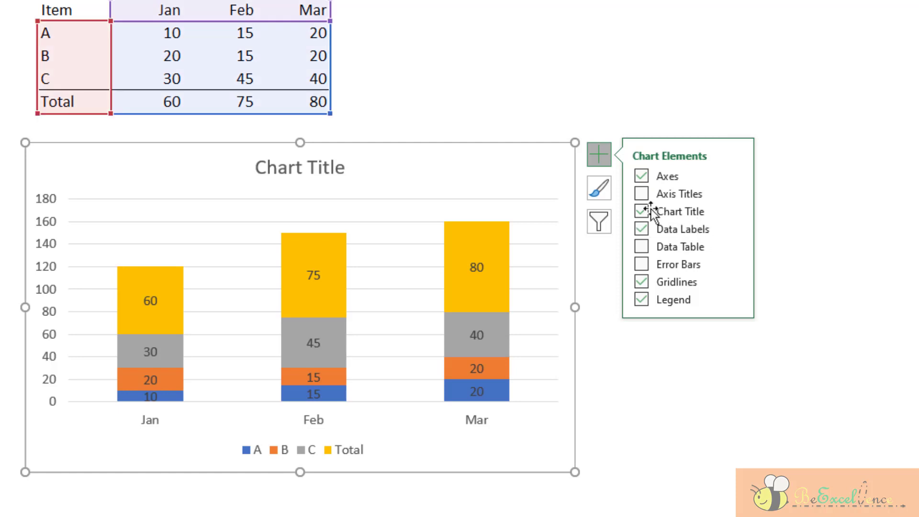
Shift the chart slightly down and shrink its data range to exclude the Total row.
drag(519, 165, 519, 193)
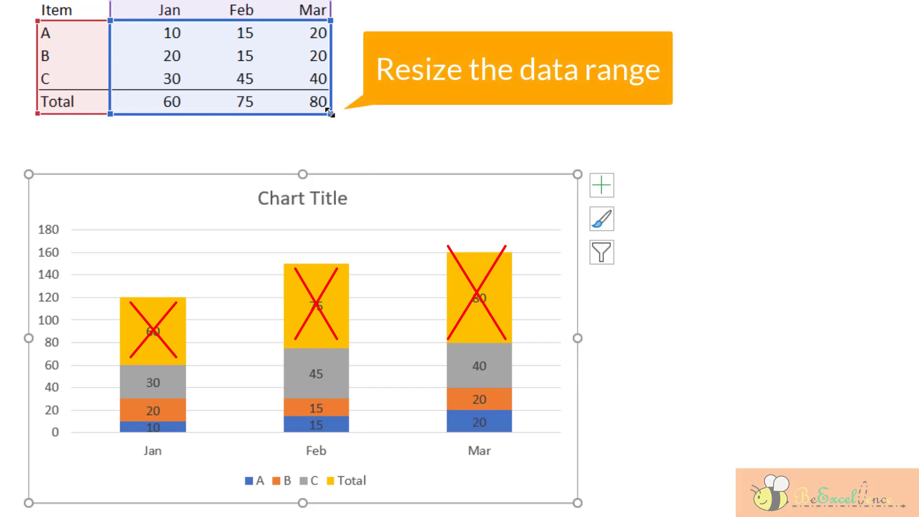
drag(330, 114, 330, 90)
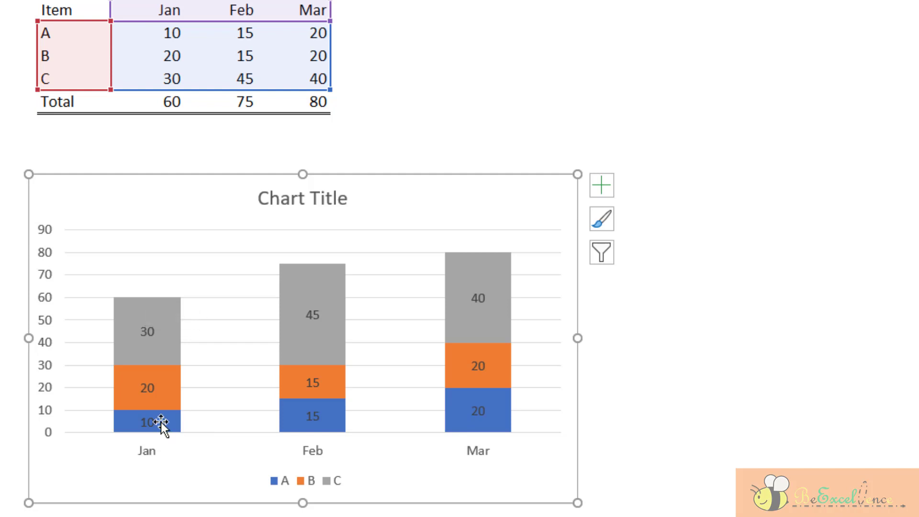
Add a row labelled dummy two rows below Total, with the value 10 for Jan, Feb and Mar.
click(71, 141)
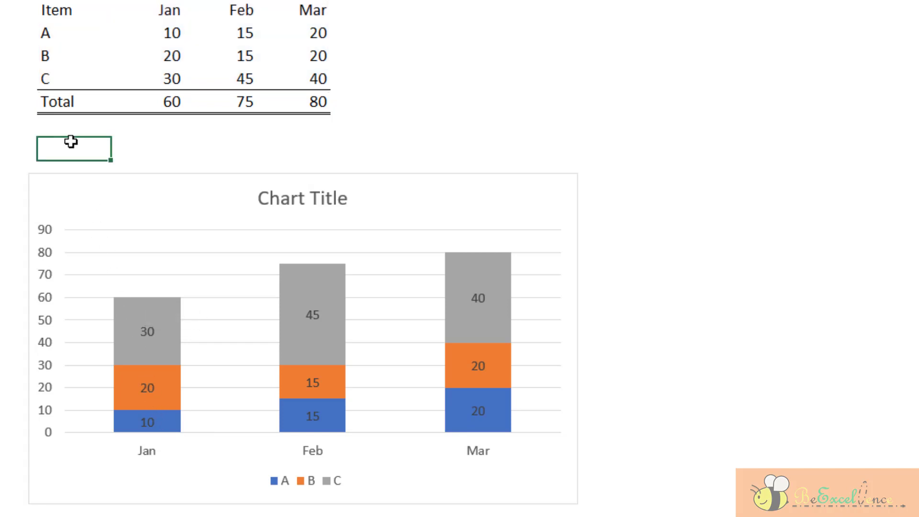
text(dummy)
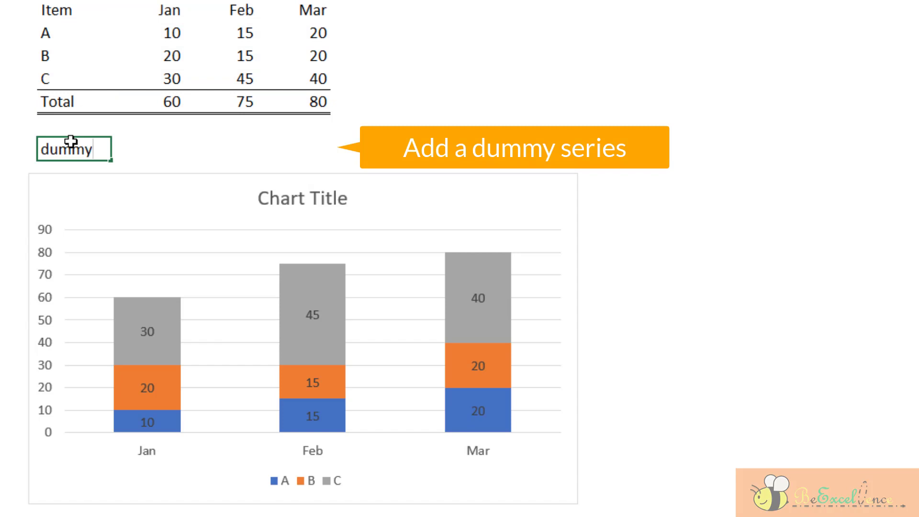
key(Tab)
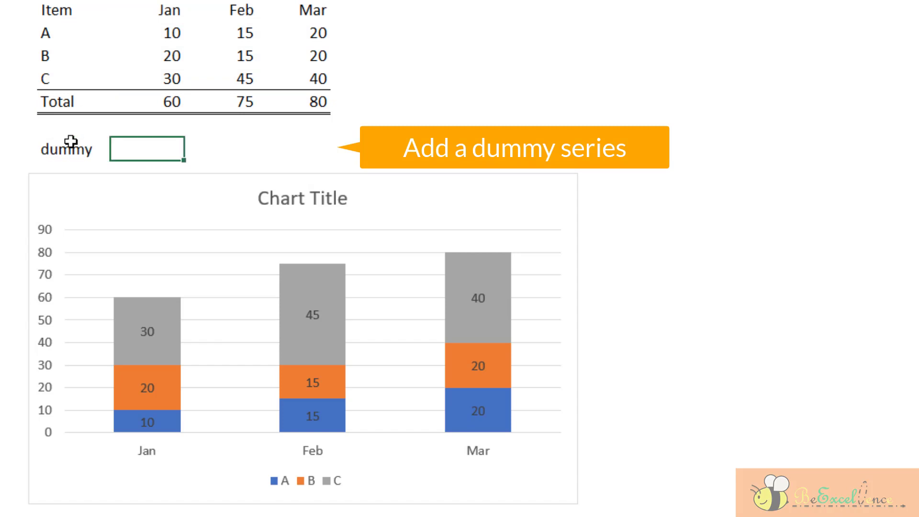
text(10)
key(Tab)
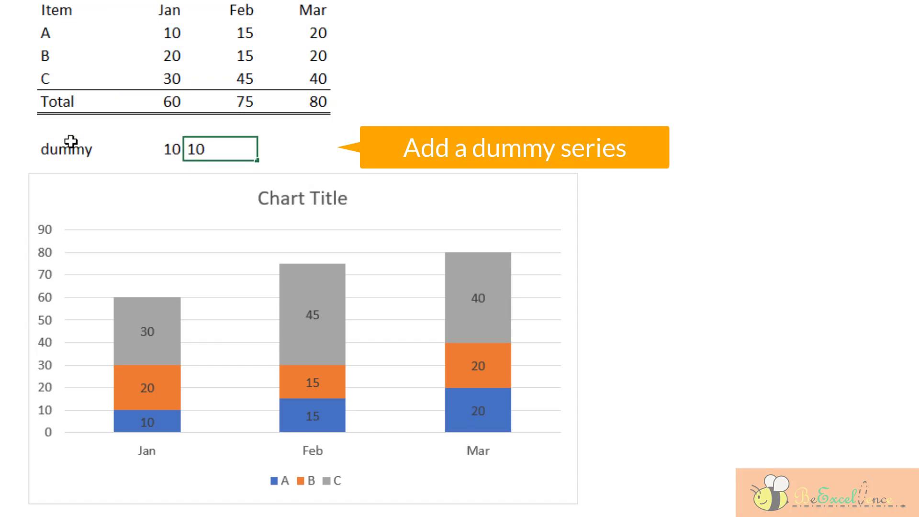
key(Tab)
text(10)
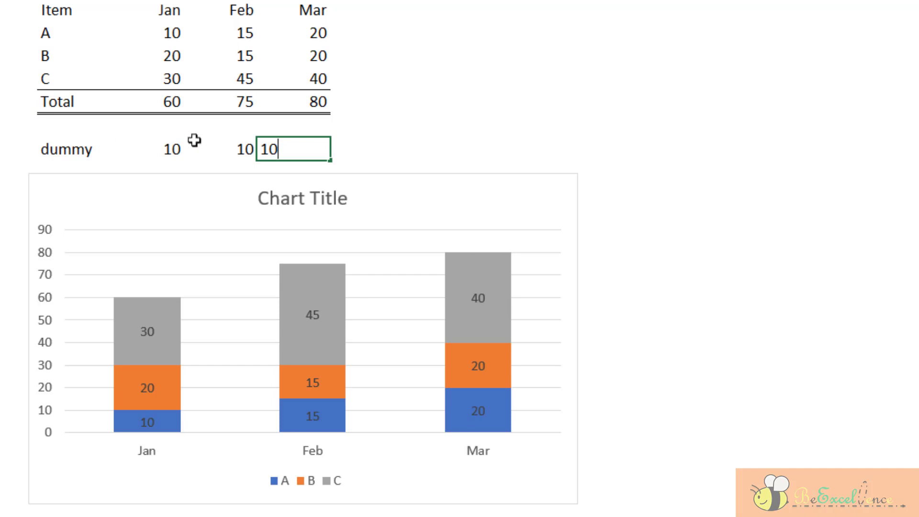
key(Tab)
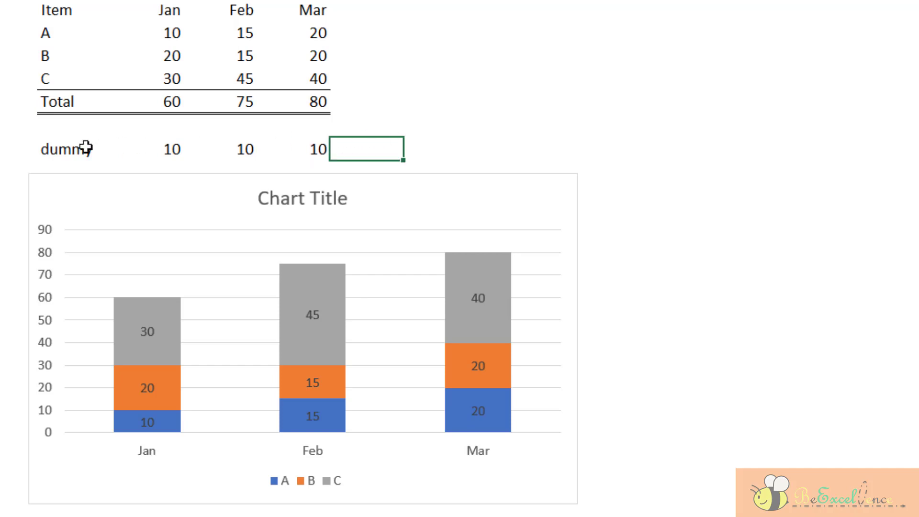
Copy the dummy row with its label and paste it into the chart as an additional series.
drag(86, 148, 282, 152)
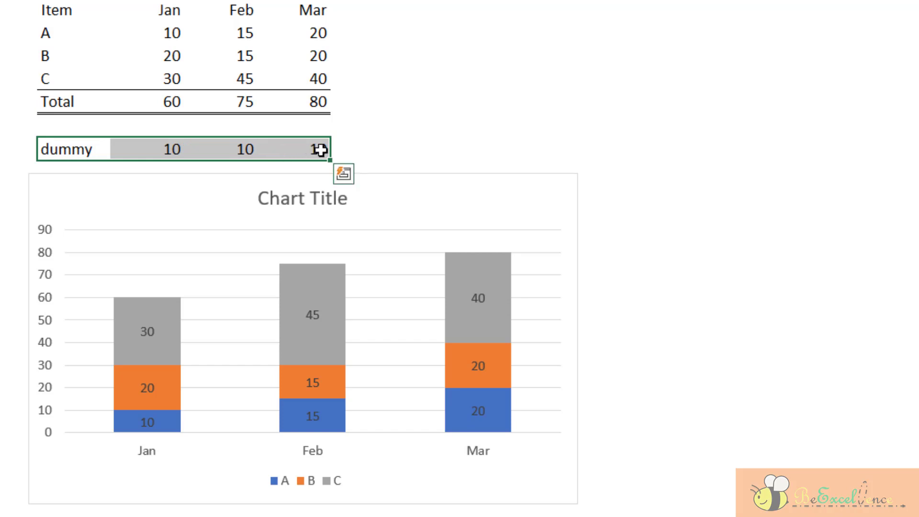
key(ctrl+c)
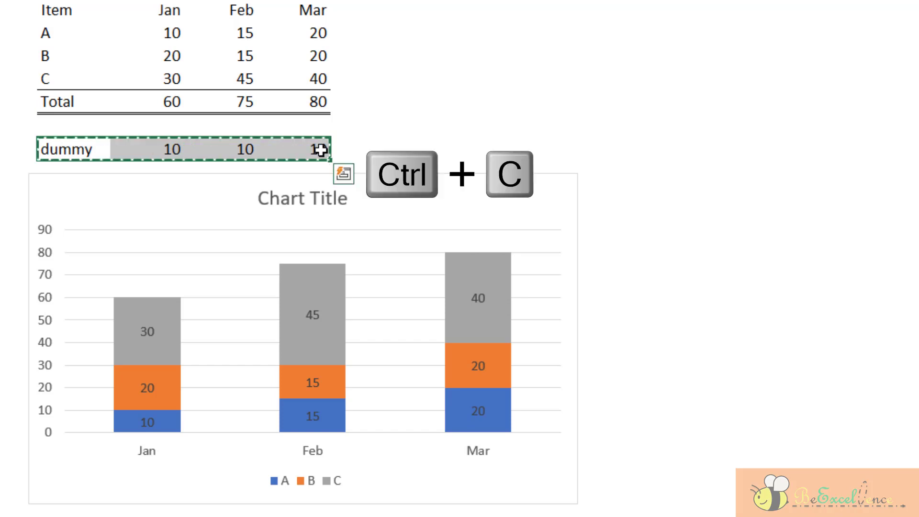
click(445, 183)
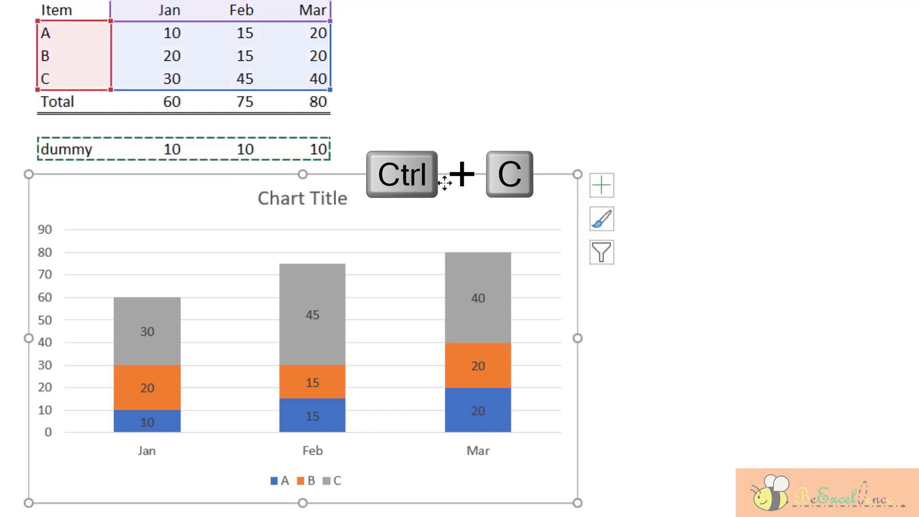
key(ctrl+v)
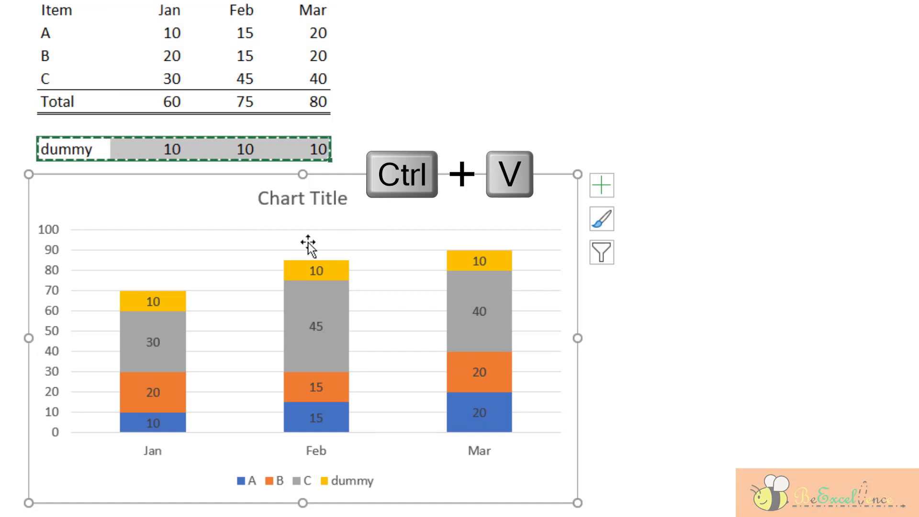
Format the dummy series' data labels to take their text from the Total row cells D9:F9, with Value turned off.
click(172, 302)
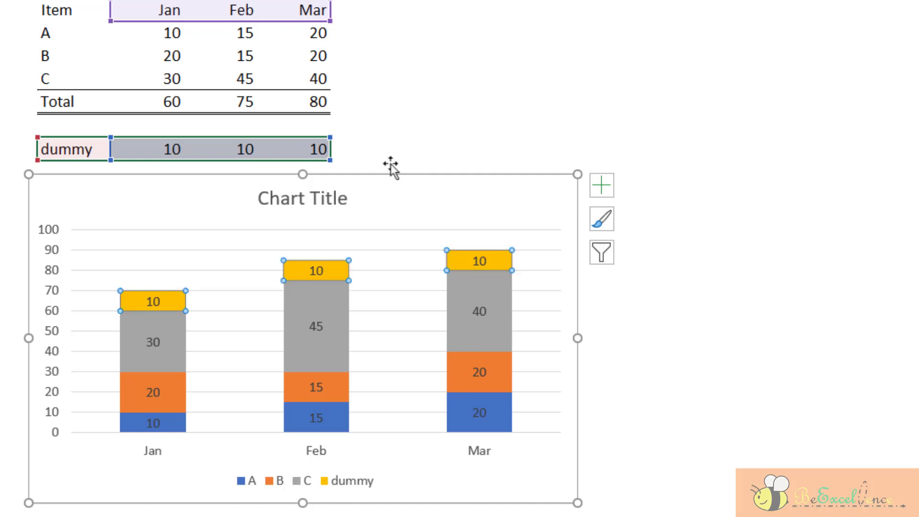
click(153, 300)
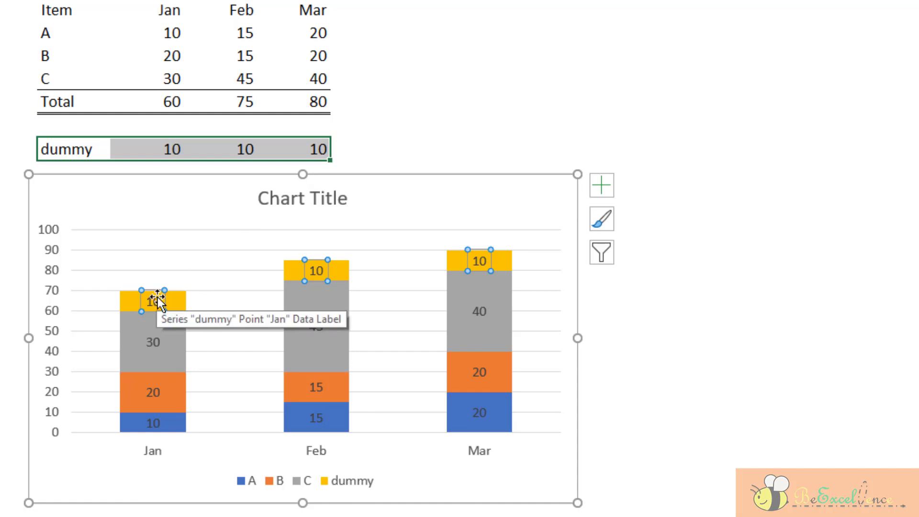
right_click(158, 301)
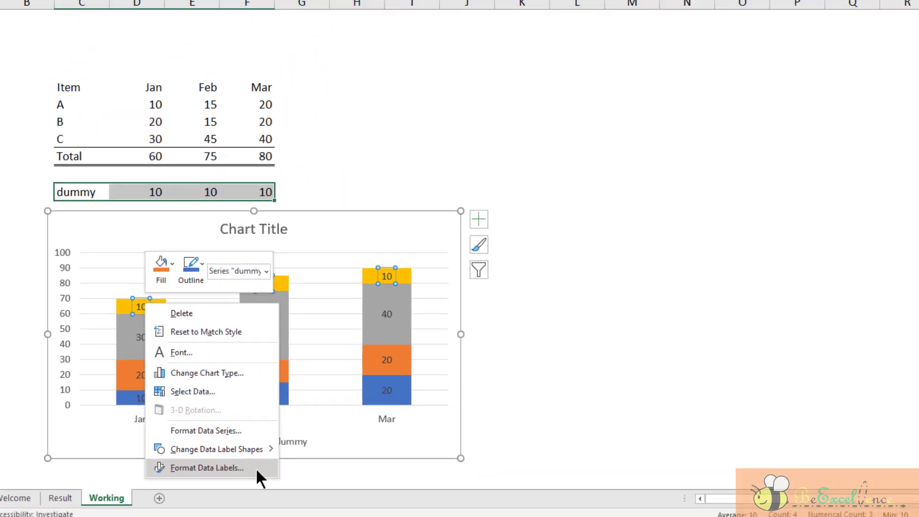
click(256, 467)
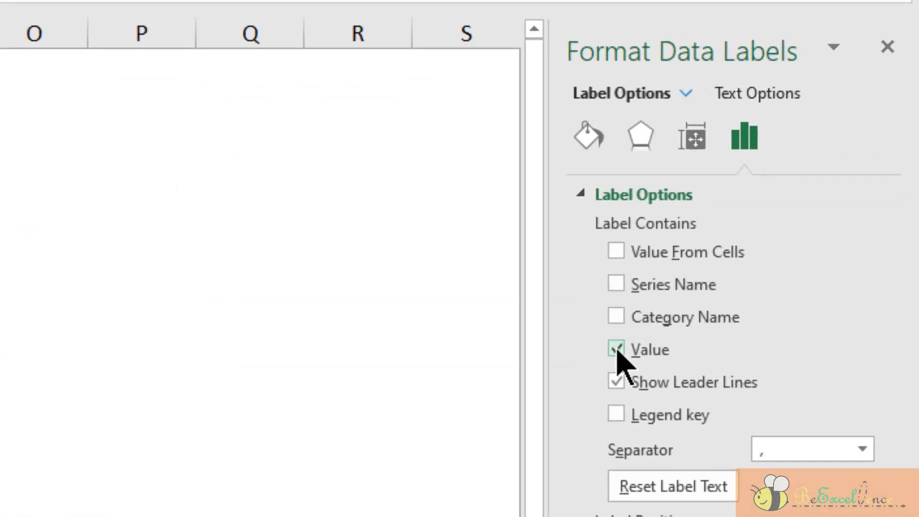
click(617, 357)
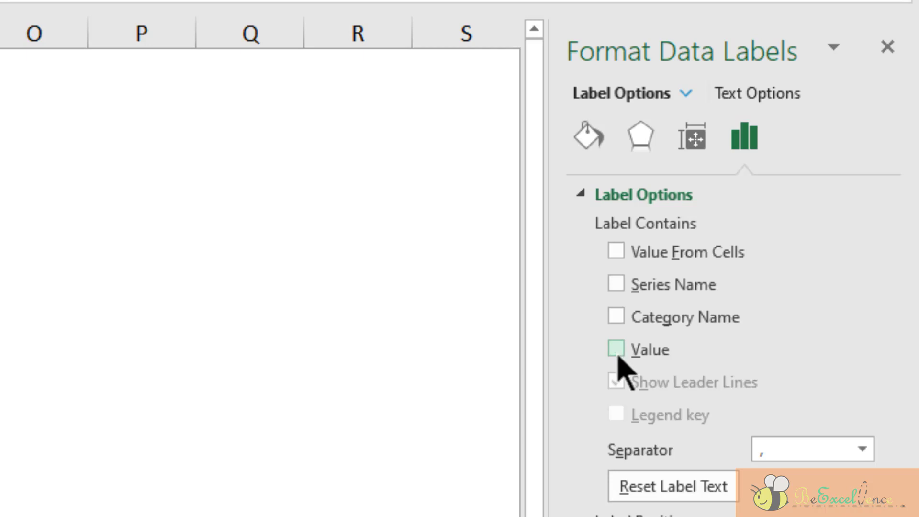
click(635, 260)
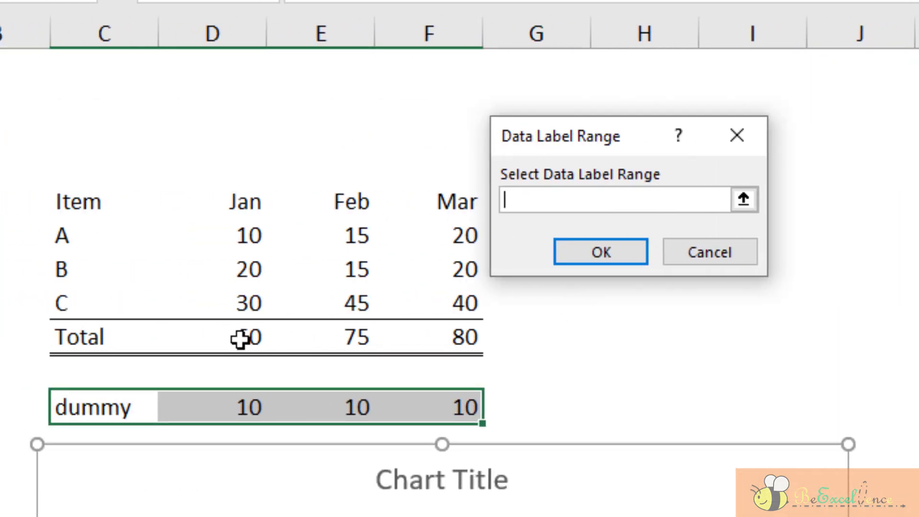
drag(246, 338, 434, 342)
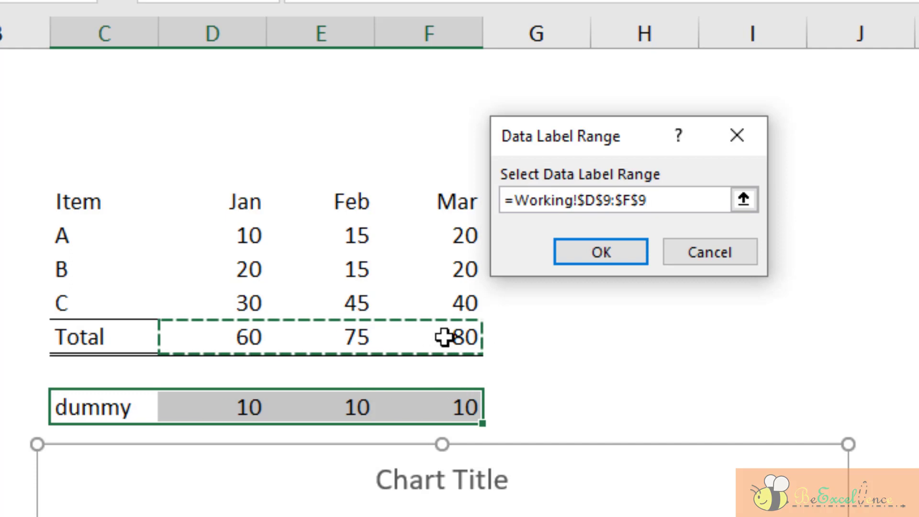
key(Return)
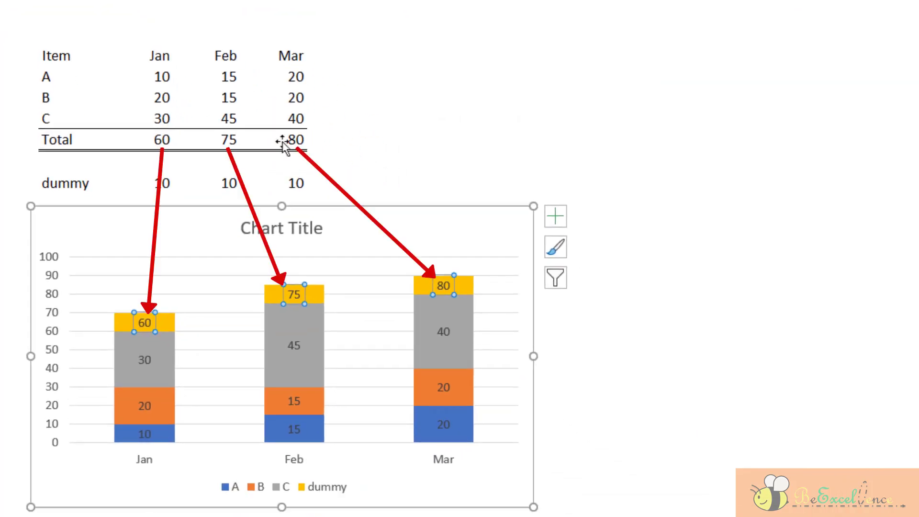
mouse_move(168, 323)
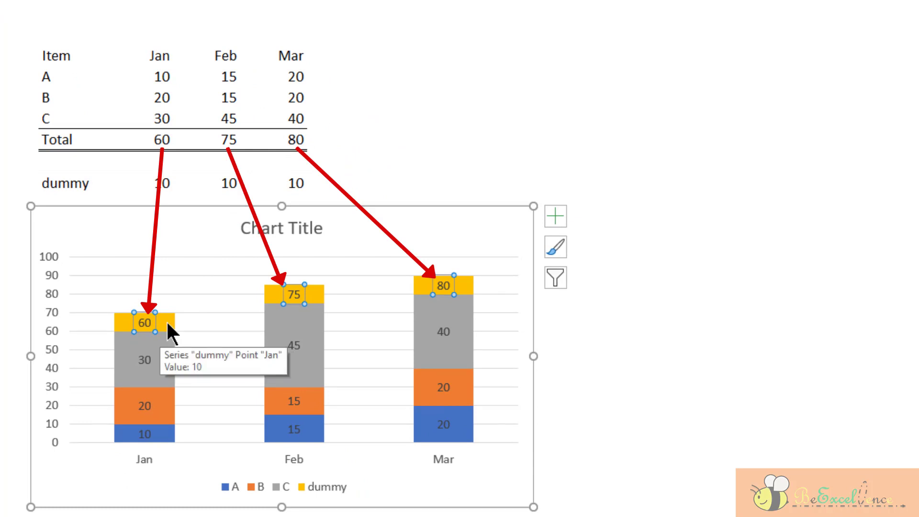
click(178, 139)
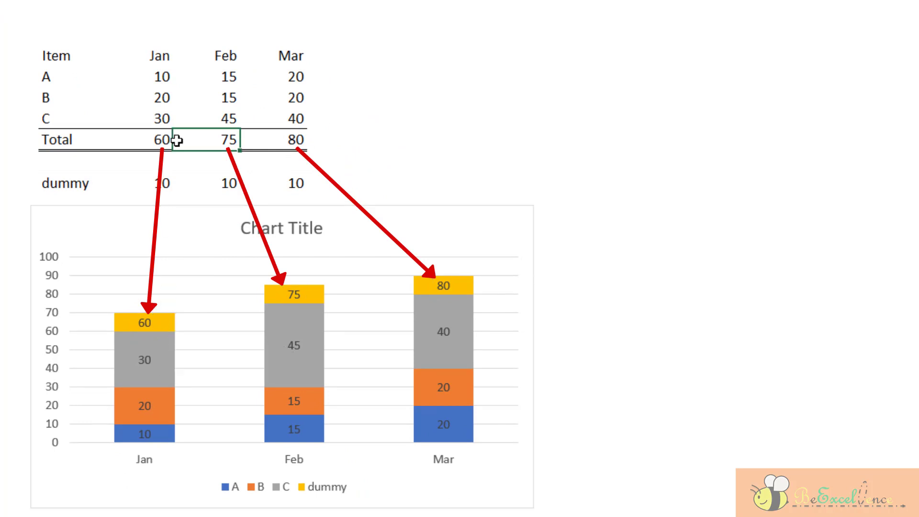
click(156, 138)
click(228, 143)
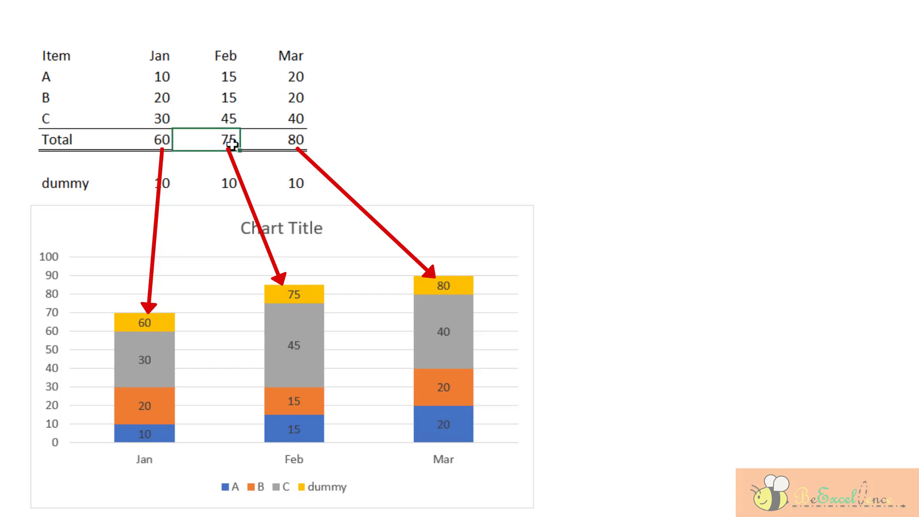
click(301, 139)
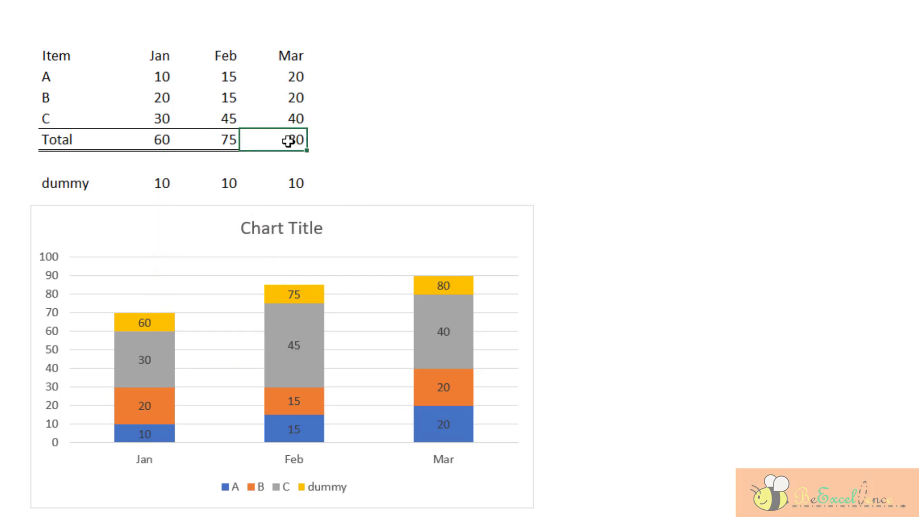
Change item B for Feb to 20 and item A for Jan to 40 in the source table.
click(235, 98)
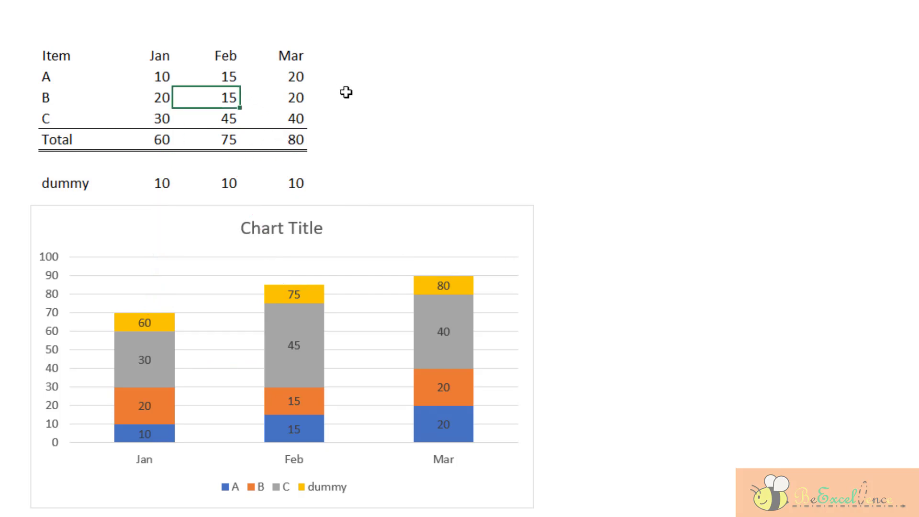
key(Return)
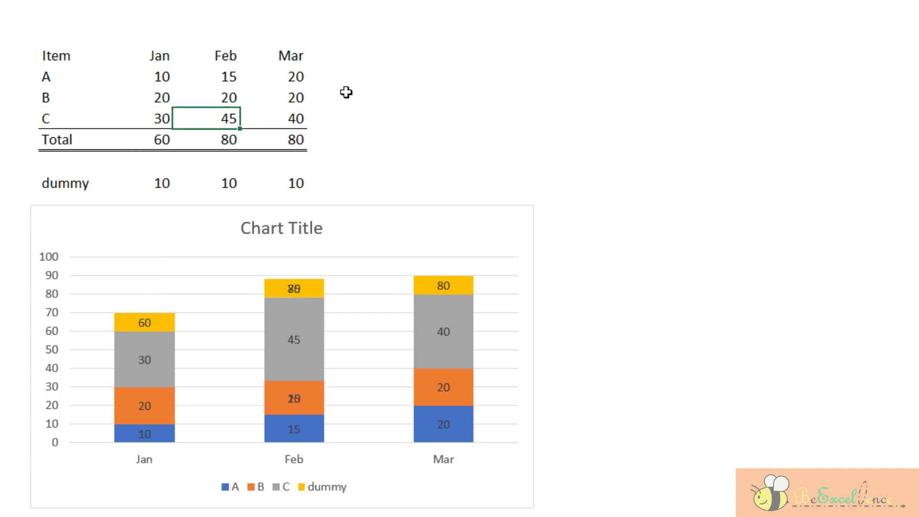
click(175, 77)
click(161, 77)
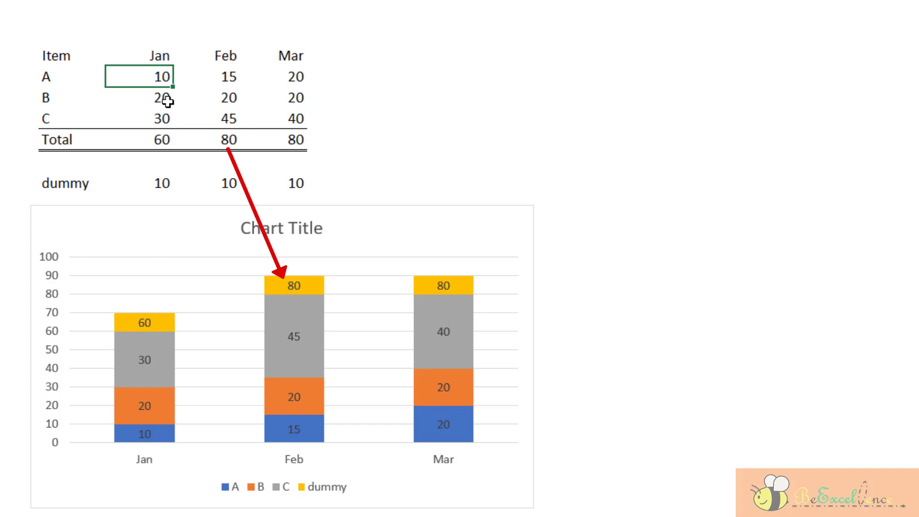
text(40)
key(Return)
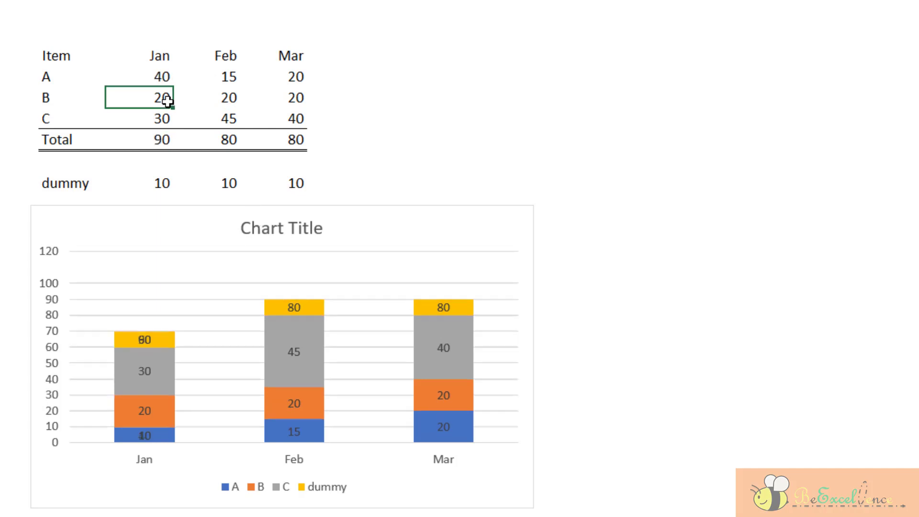
drag(158, 138, 291, 140)
click(292, 139)
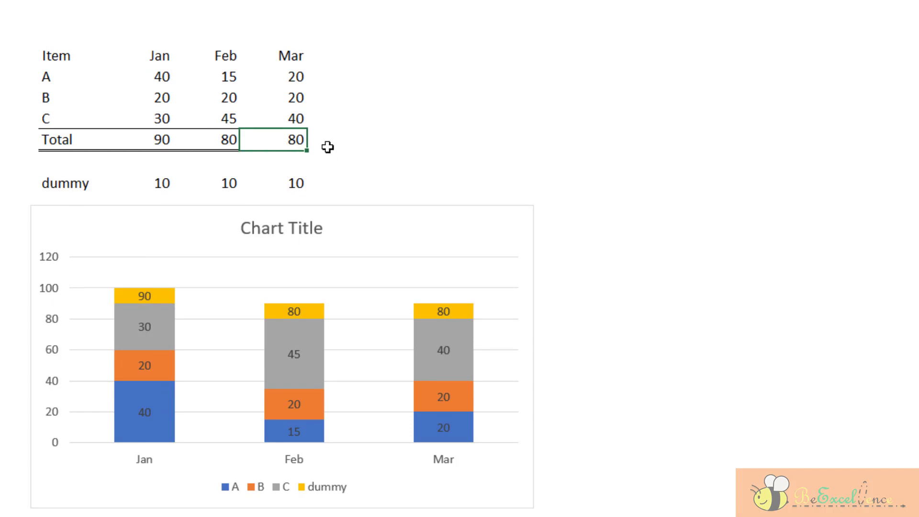
click(164, 294)
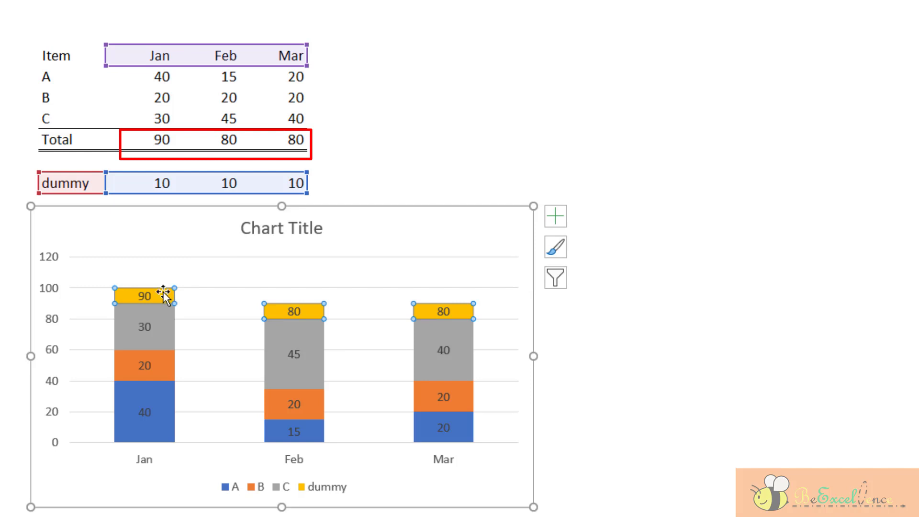
click(151, 181)
click(296, 184)
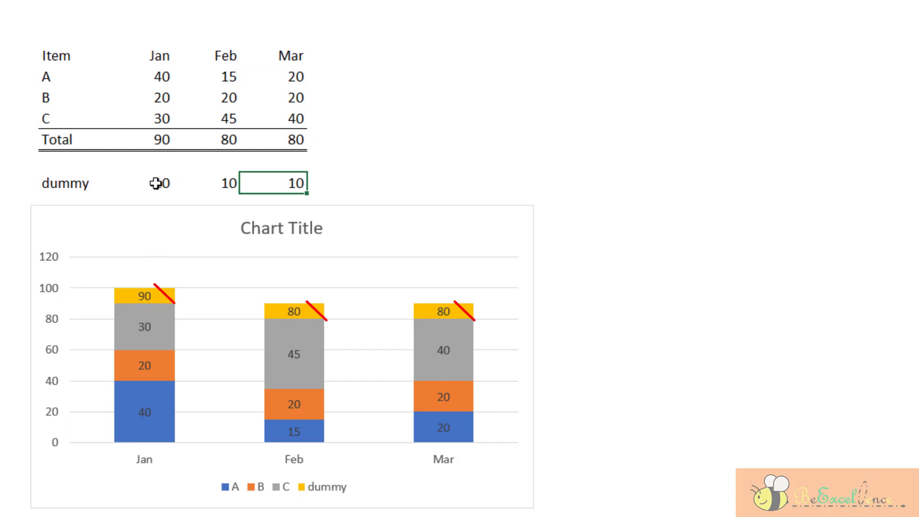
Set the dummy row's values for Jan, Feb and Mar to 0.
drag(154, 183, 286, 187)
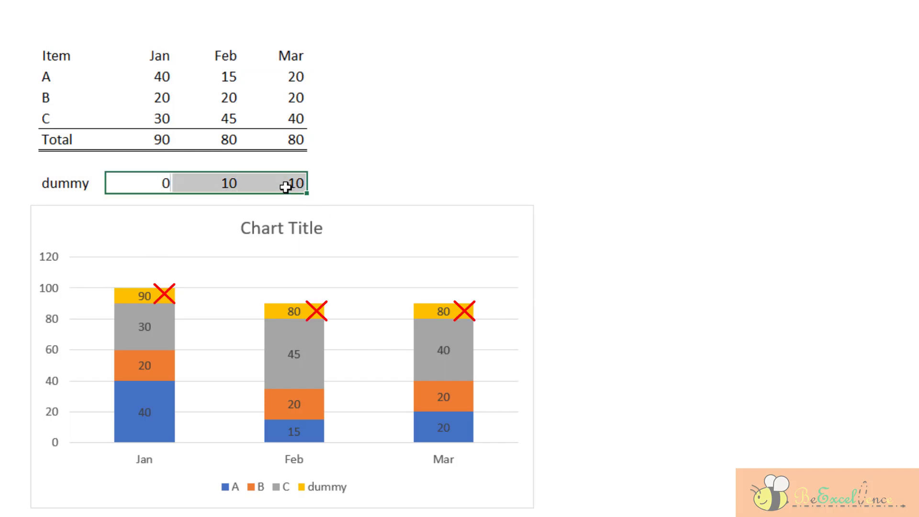
text(0)
key(ctrl+Return)
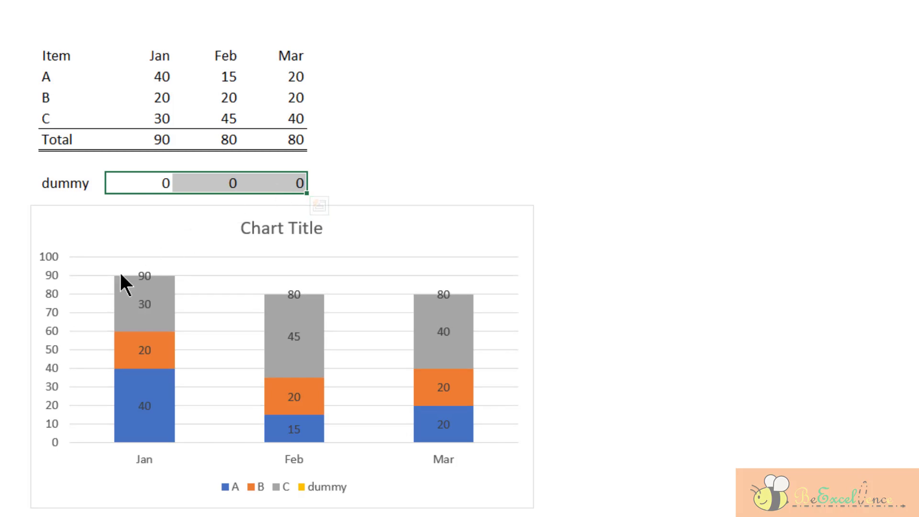
Set the dummy series' label position to Inside Base and delete the chart's vertical axis.
mouse_move(120, 275)
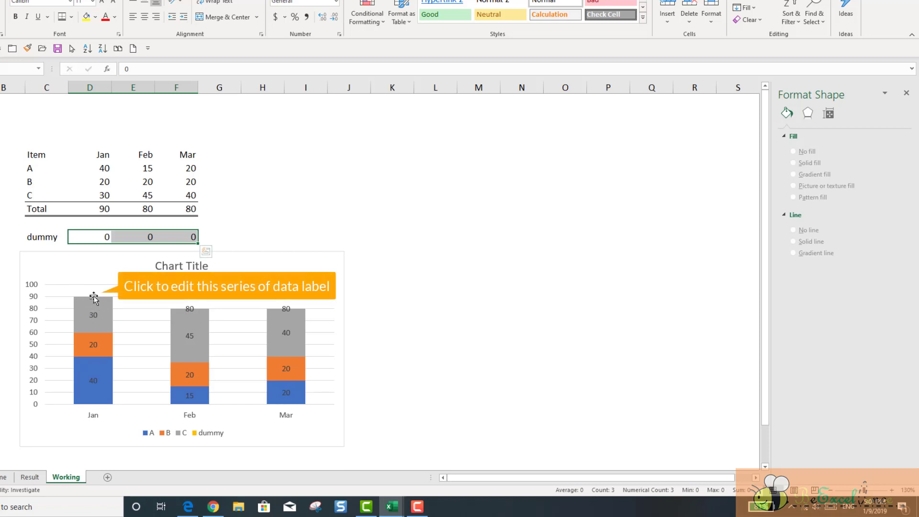
click(93, 297)
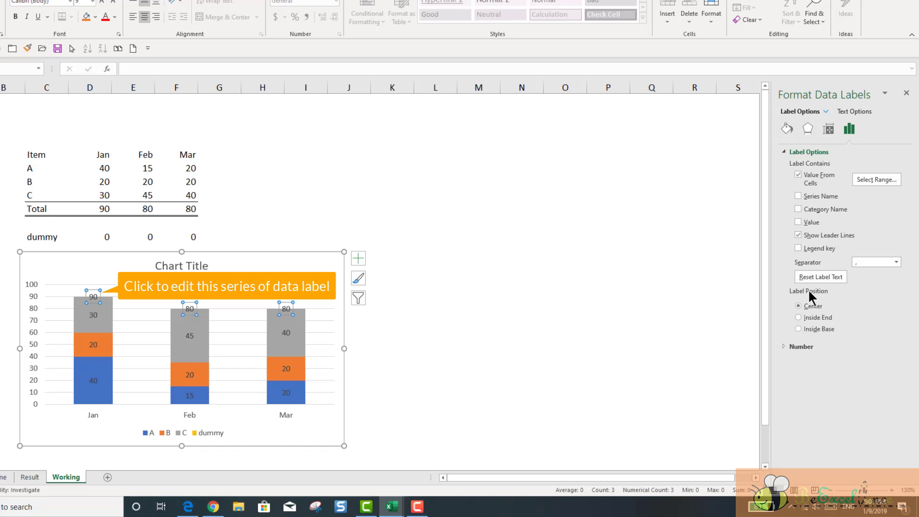
click(828, 328)
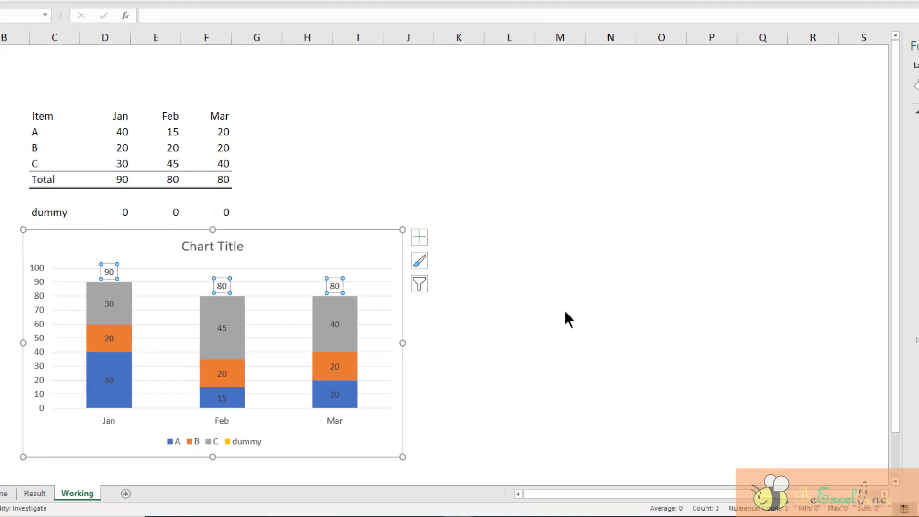
click(33, 310)
key(Delete)
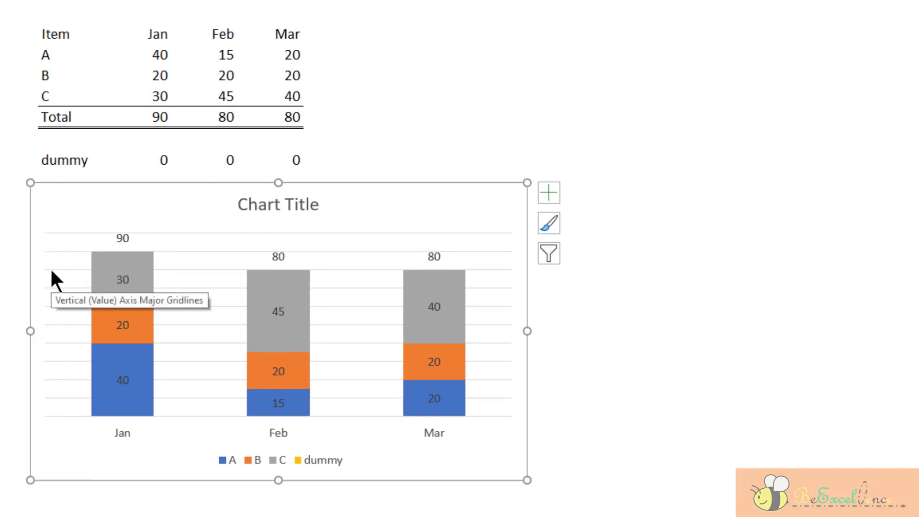
Apply the monochromatic gold color palette running from light to dark to the chart.
click(546, 193)
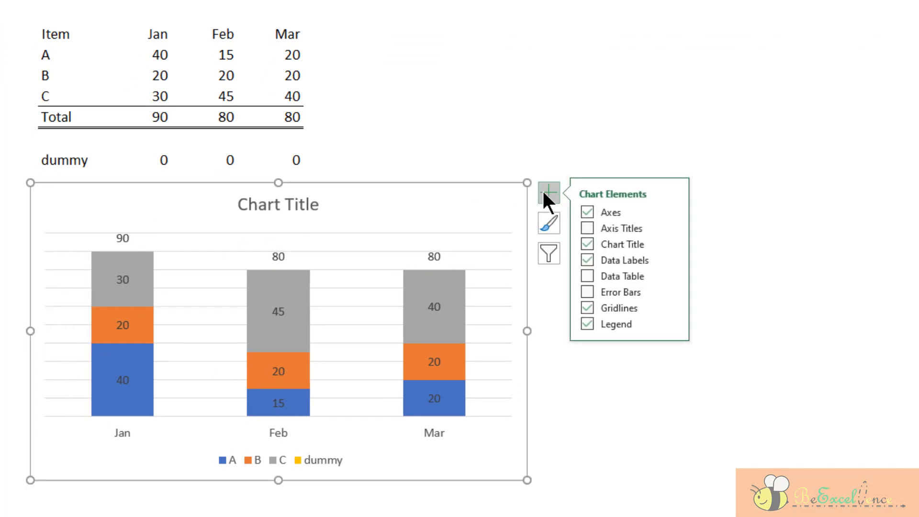
click(555, 217)
click(632, 219)
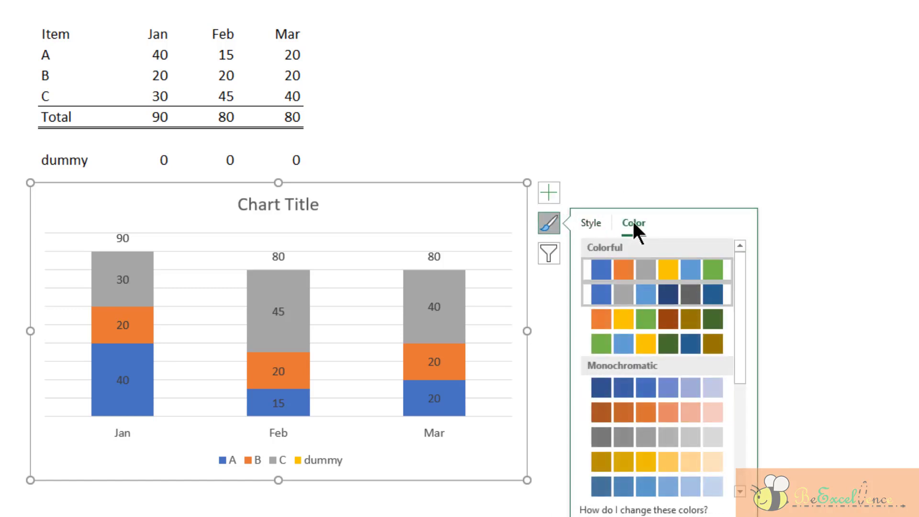
scroll(641, 311, down, 3)
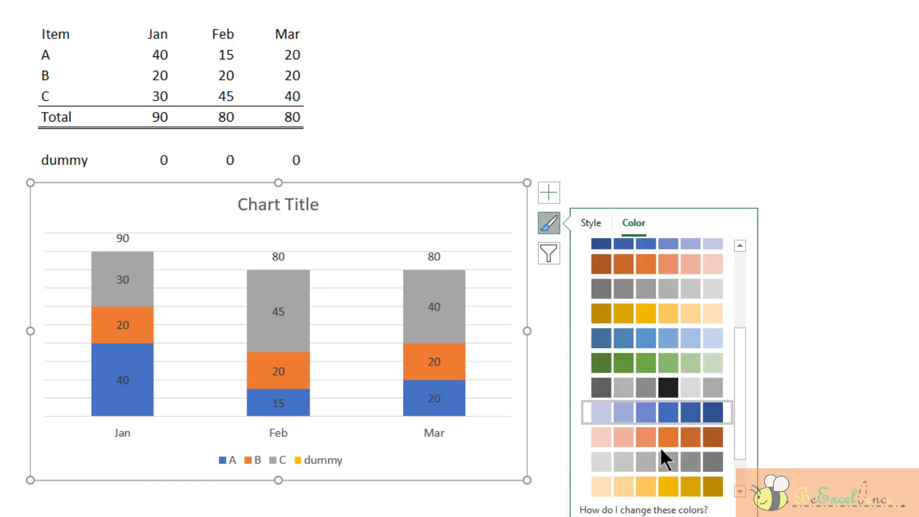
click(648, 482)
Delete only the dummy entry from the chart's legend.
click(330, 459)
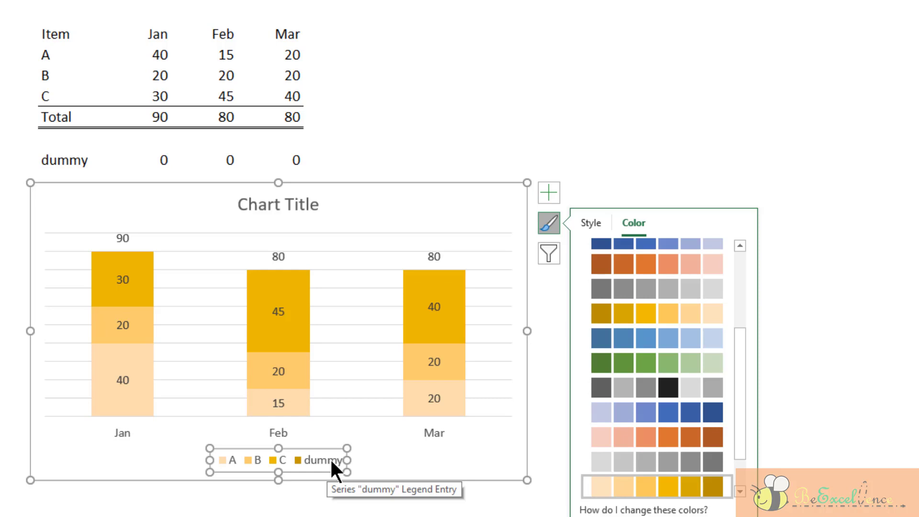
click(331, 461)
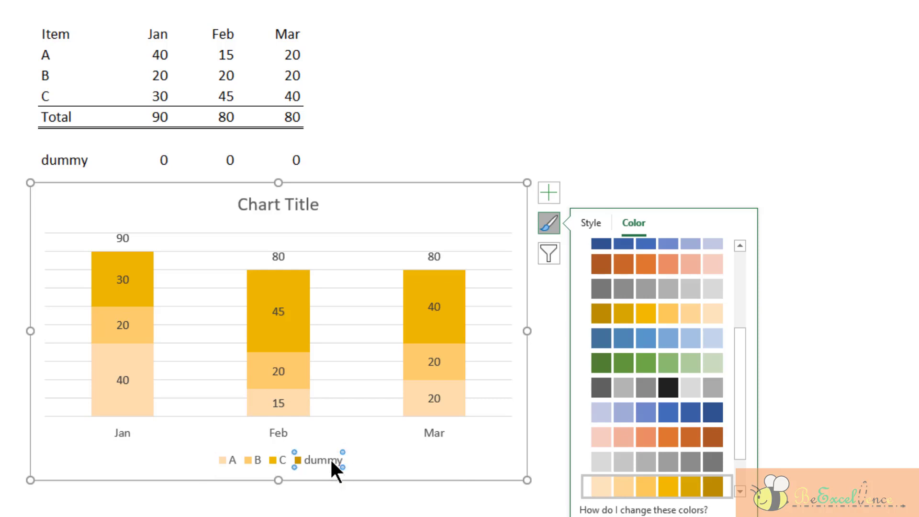
key(Delete)
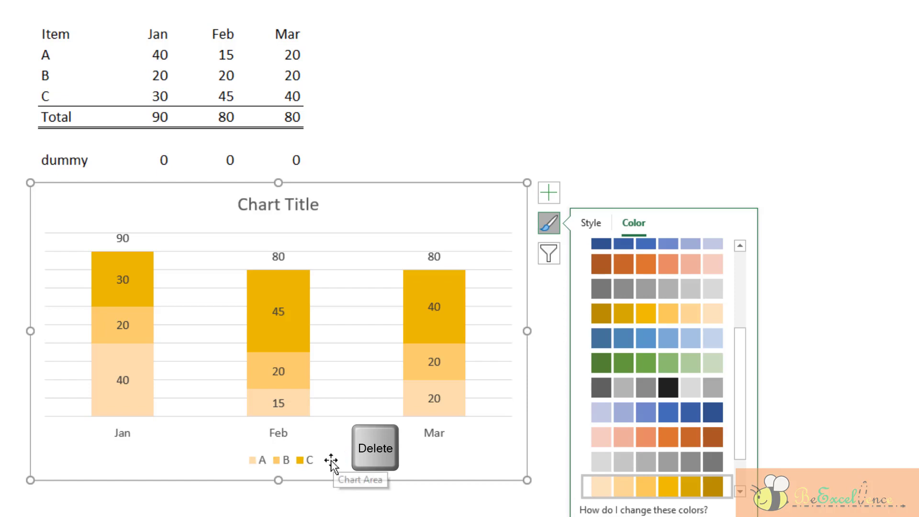
Increase the font size of the total labels above the columns to 11 and deselect the chart.
click(122, 238)
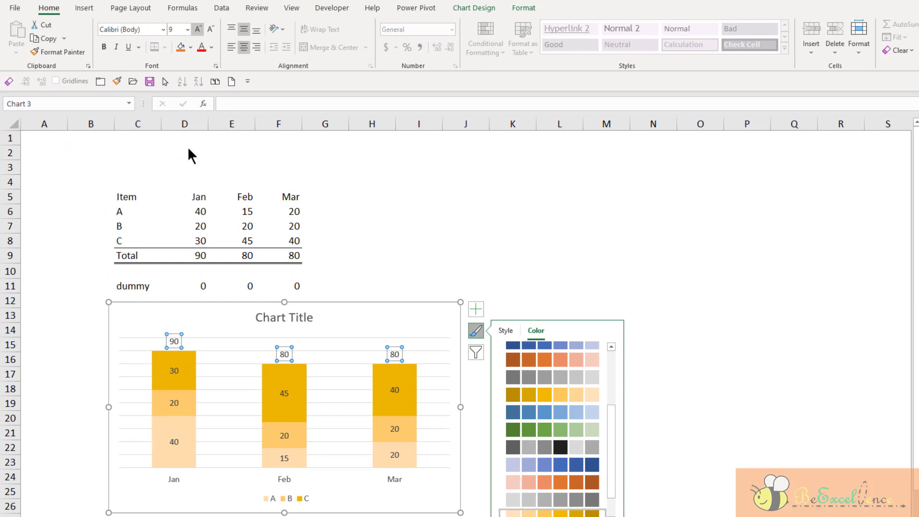
click(198, 30)
click(198, 30)
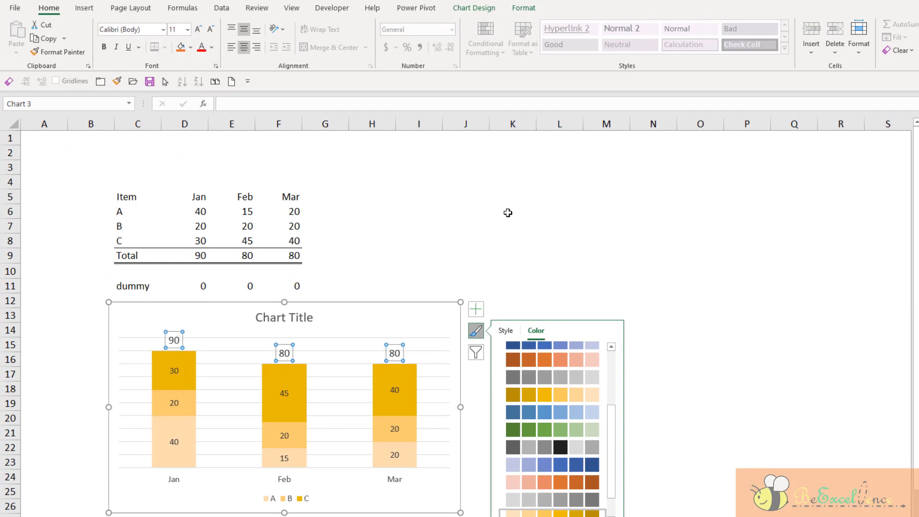
click(507, 213)
click(412, 272)
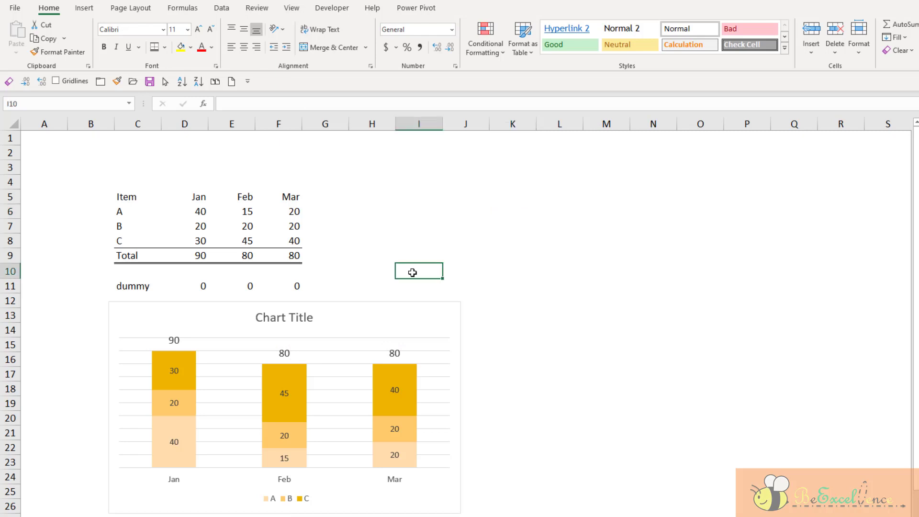
click(84, 283)
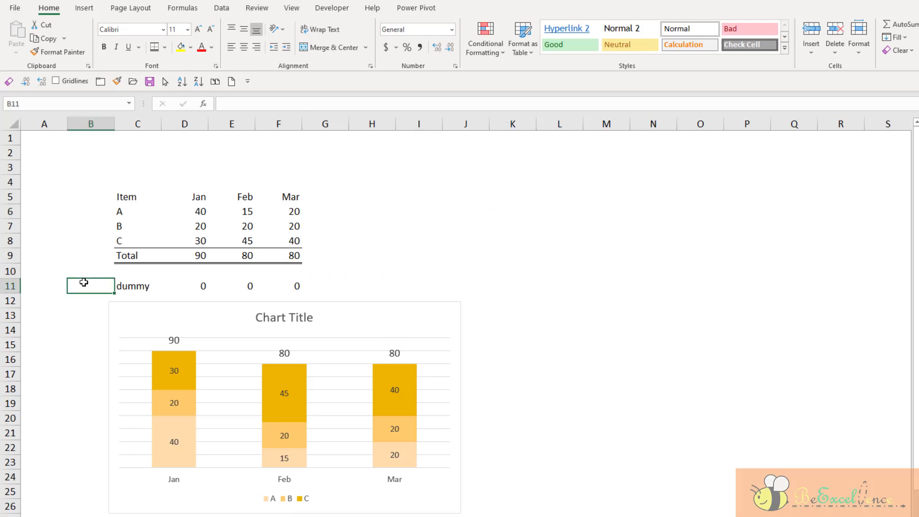
Hide row 11, which holds the dummy series values, and deselect the row.
click(14, 286)
right_click(13, 285)
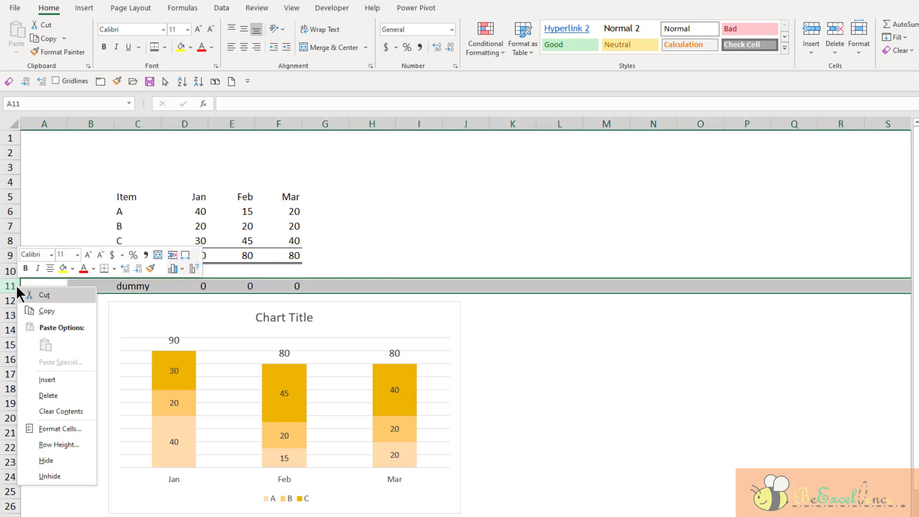
click(60, 459)
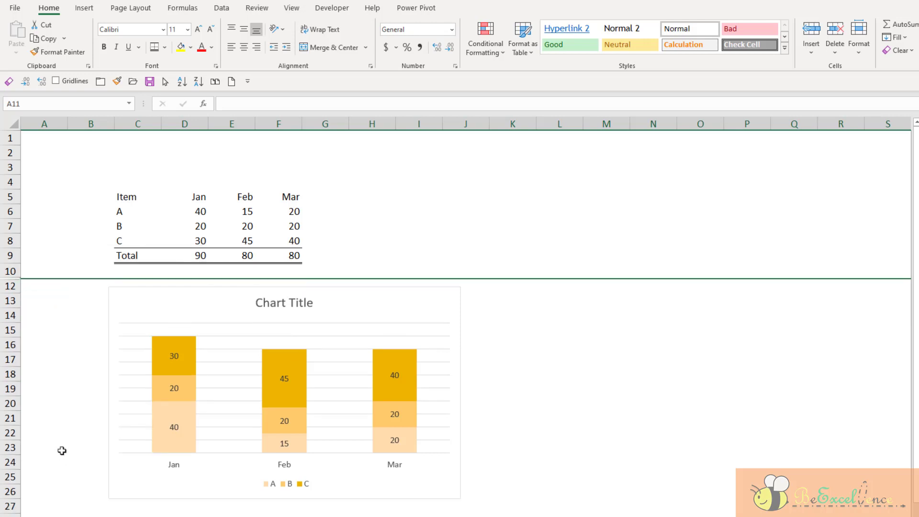
click(72, 375)
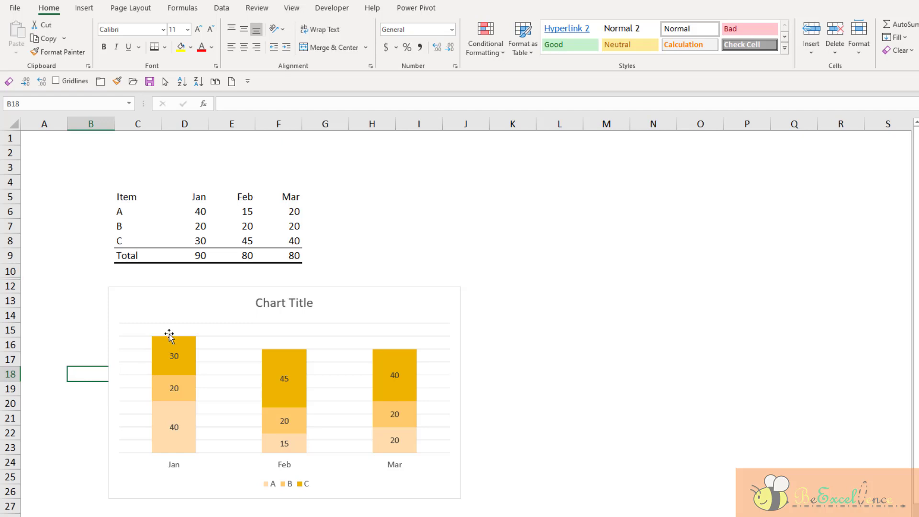
Set the chart's hidden and empty cell settings to show data in hidden rows and columns, and deselect the chart.
click(384, 308)
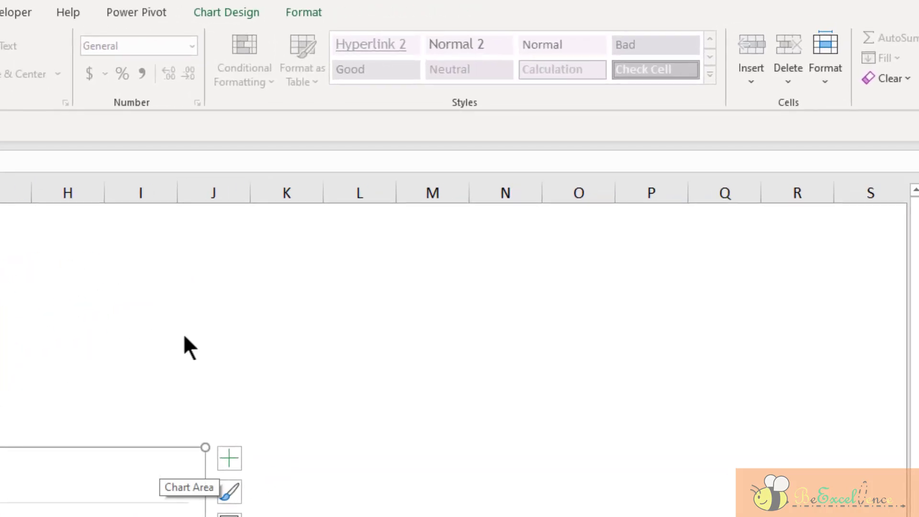
click(246, 11)
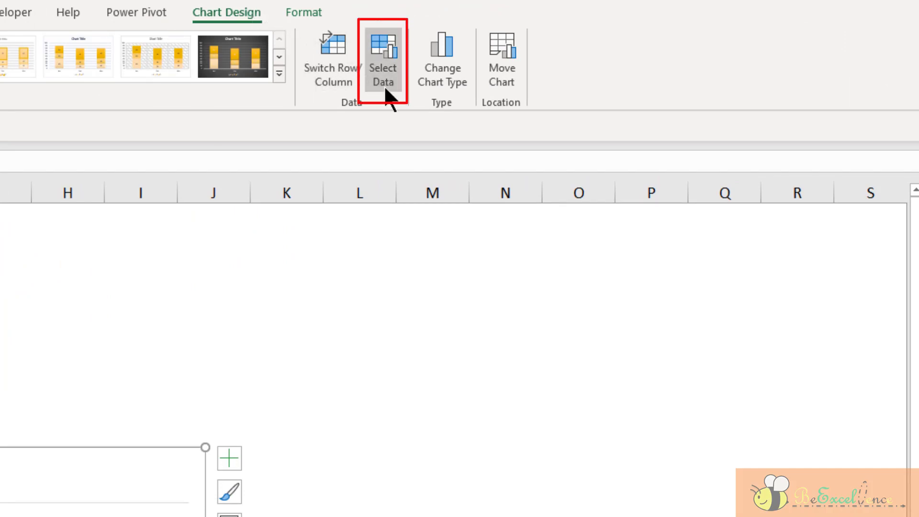
click(384, 84)
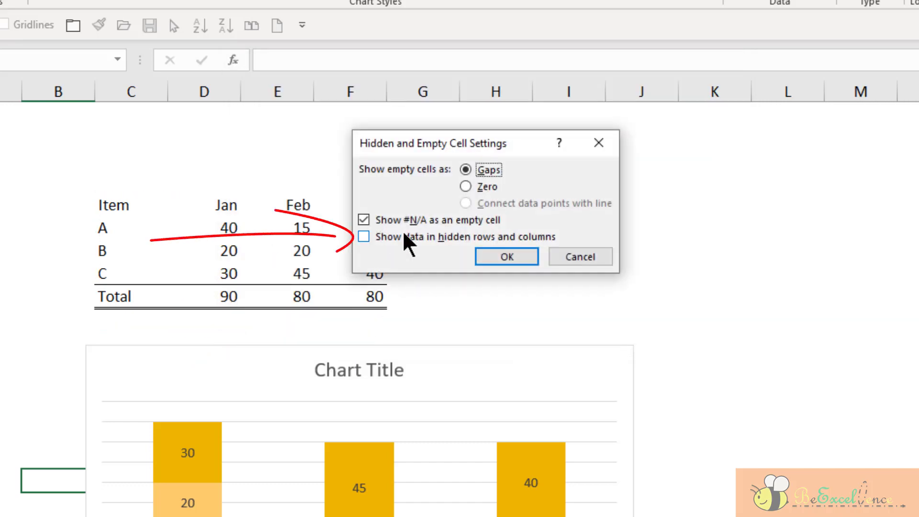
click(364, 237)
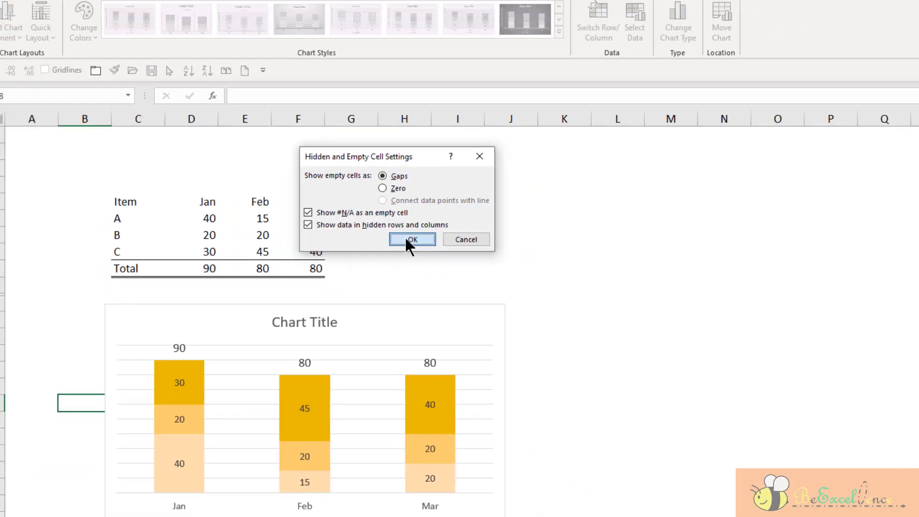
click(408, 239)
click(475, 280)
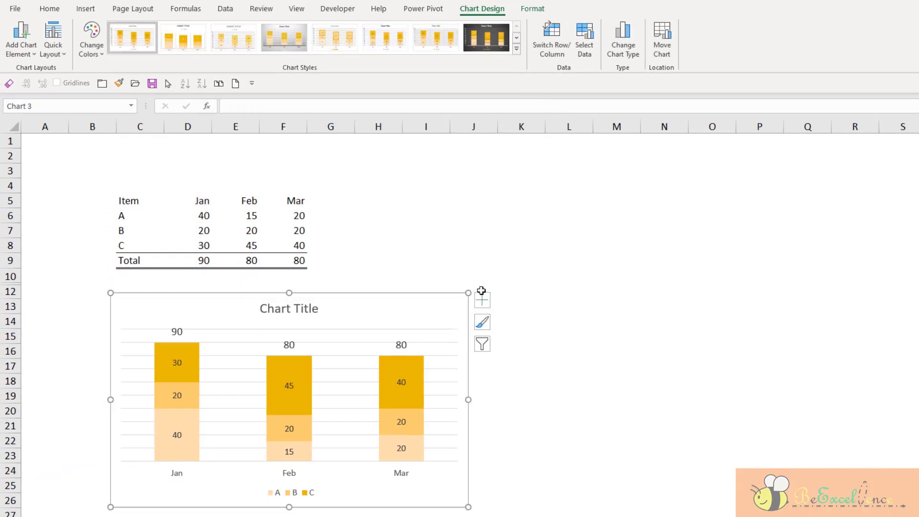
click(576, 446)
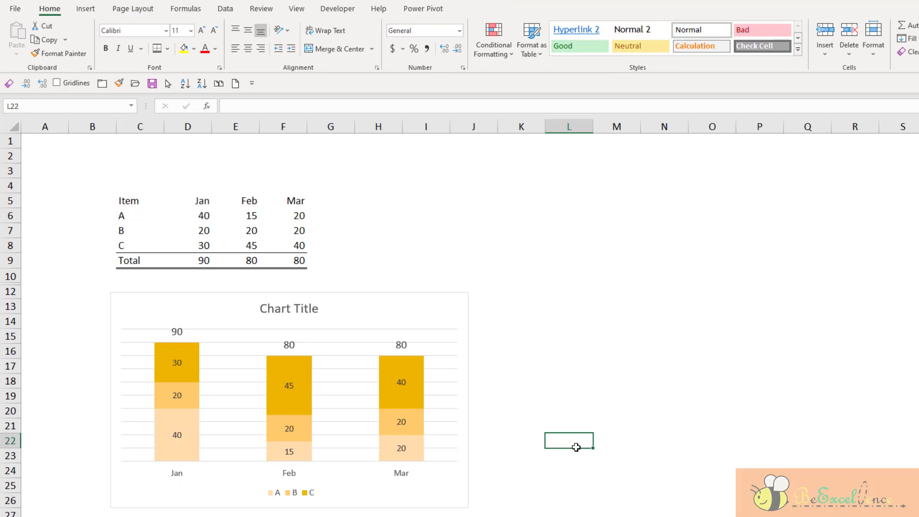